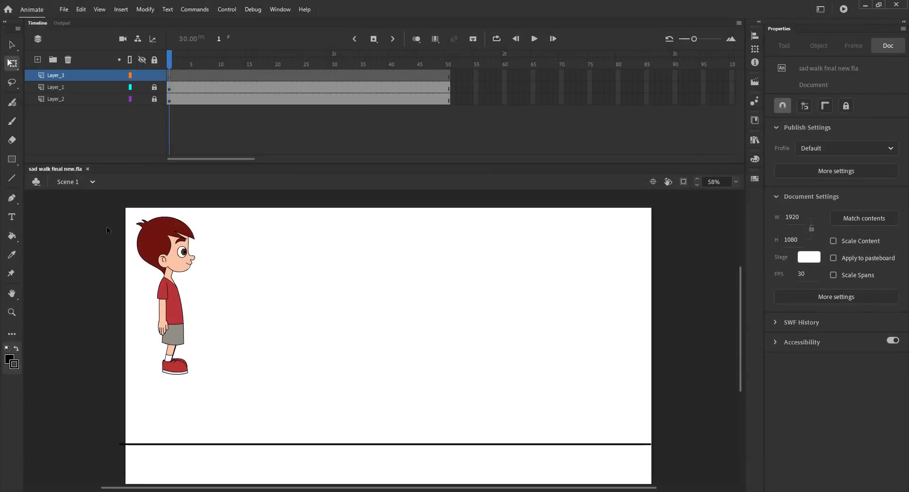
# Lower the alpha of Layer_1's character artwork to 28% and make Layer_3 the active layer
pyautogui.press('z')
pyautogui.moveTo(113, 211); pyautogui.dragTo(260, 417)
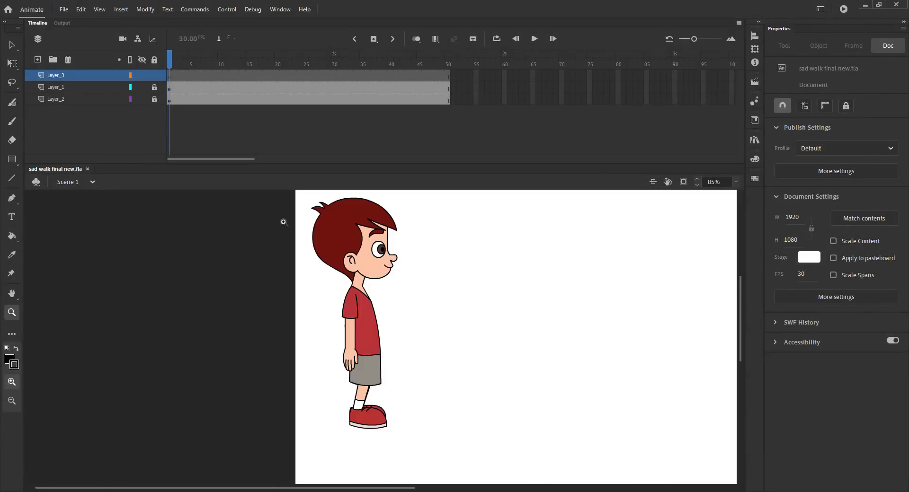
pyautogui.moveTo(287, 189); pyautogui.dragTo(465, 317)
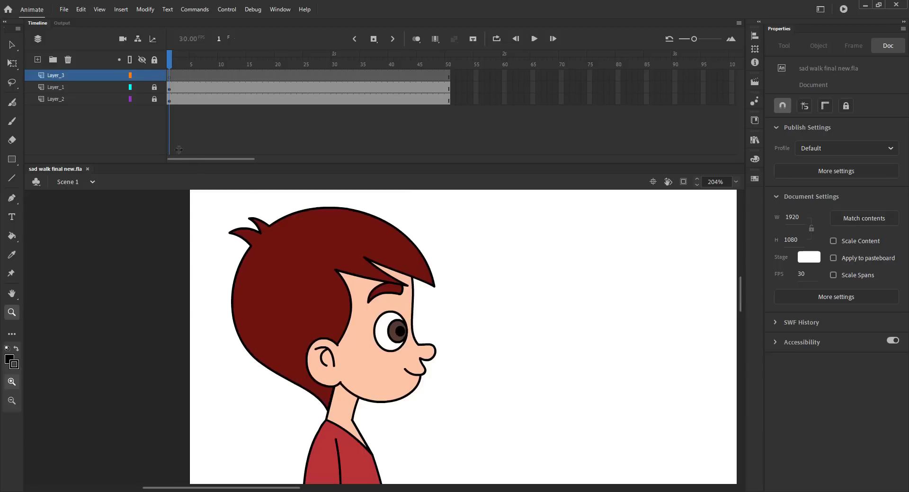
pyautogui.press('v')
pyautogui.click(73, 87)
pyautogui.click(783, 175)
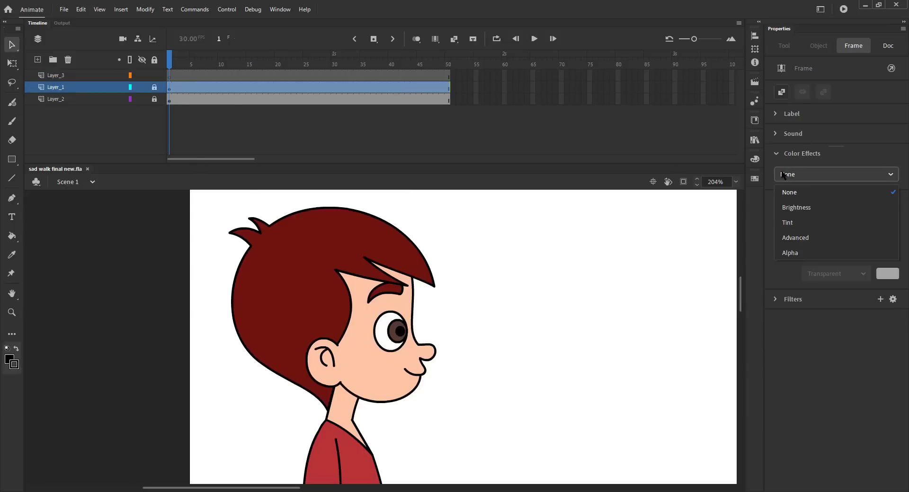
pyautogui.click(789, 253)
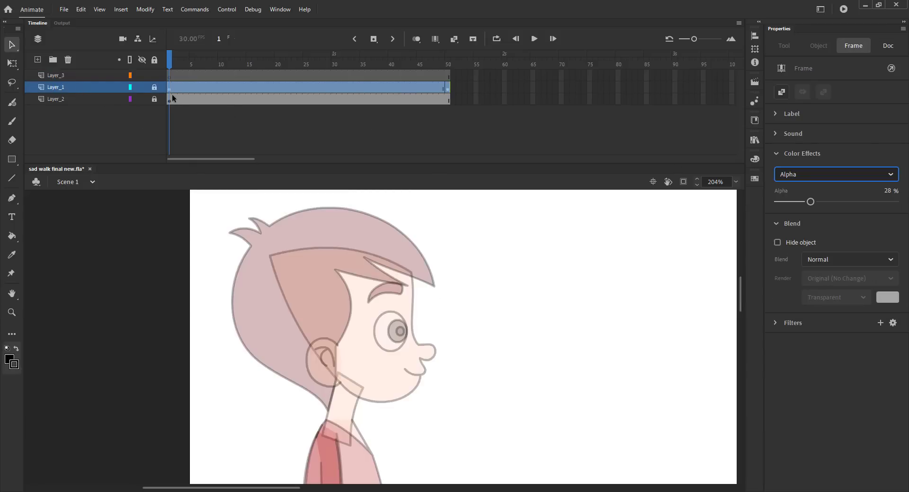
pyautogui.click(85, 77)
pyautogui.click(311, 218)
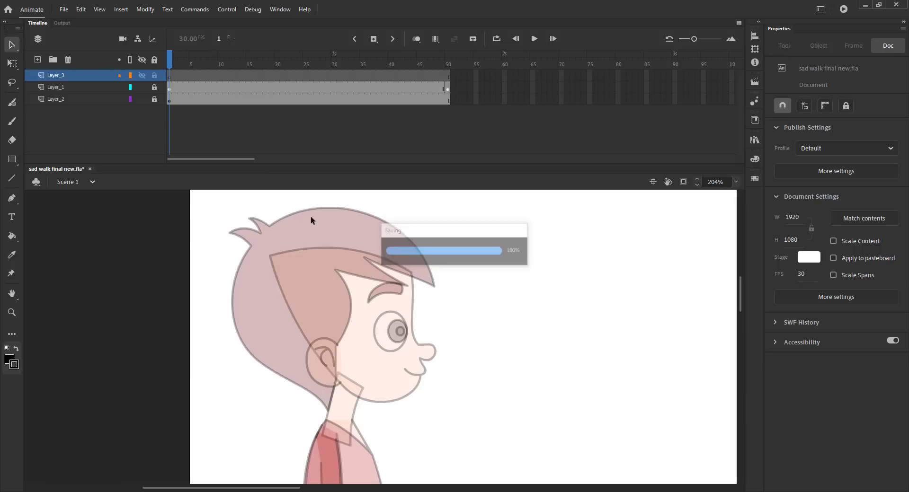
# Trace the front top contour of the hair and the pointed fringe on Layer_3 with the Classic Brush
pyautogui.press('b')
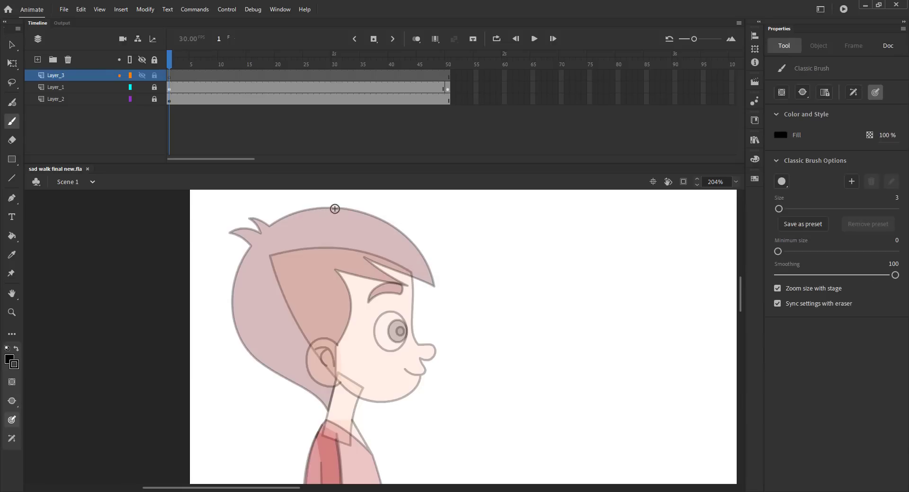
pyautogui.moveTo(335, 208)
pyautogui.mouseDown()
pyautogui.moveTo(397, 229)
pyautogui.moveTo(420, 254)
pyautogui.moveTo(420, 284)
pyautogui.mouseUp()
pyautogui.moveTo(362, 255); pyautogui.dragTo(448, 296)
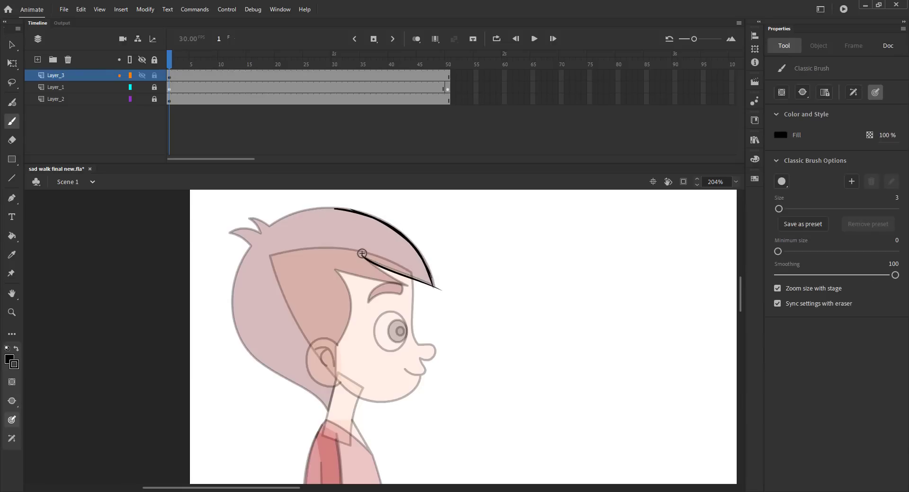
pyautogui.moveTo(365, 254); pyautogui.dragTo(404, 282)
pyautogui.moveTo(332, 269); pyautogui.dragTo(406, 284)
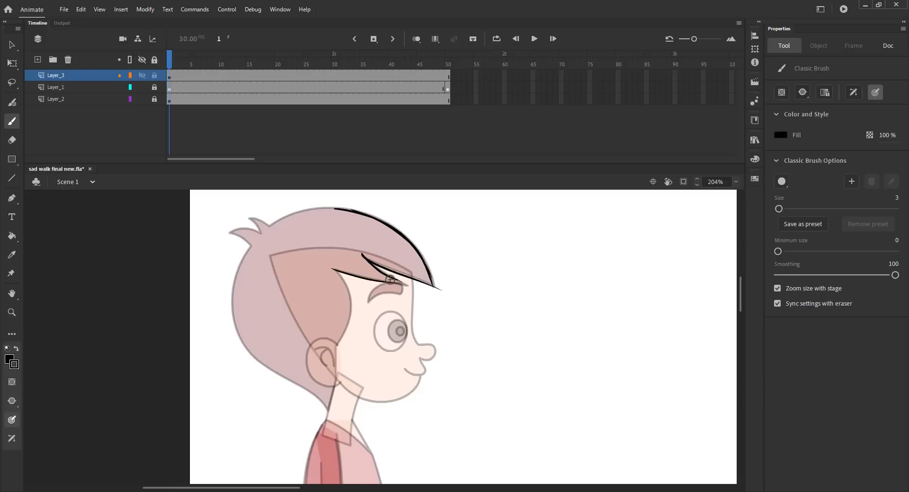
# Trace the curved side hairline from the fringe down to the ear
pyautogui.moveTo(332, 270); pyautogui.dragTo(339, 328)
pyautogui.hotkey('ctrl', 'z')
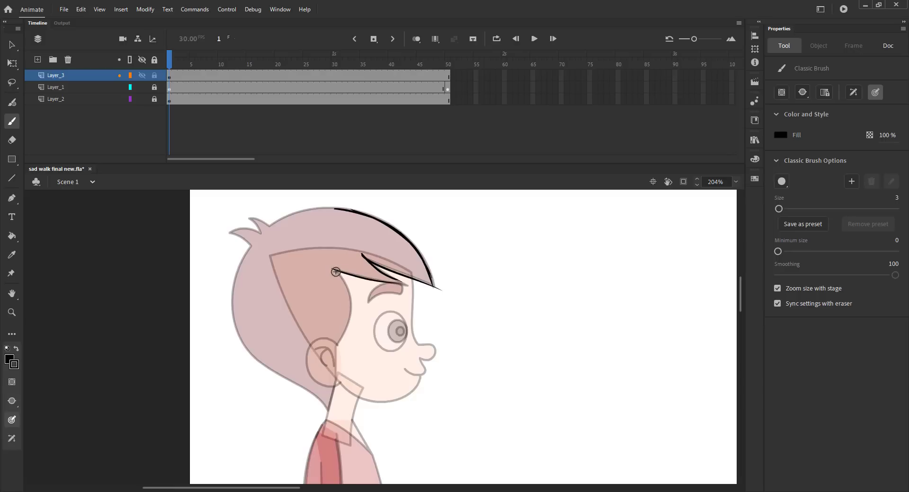
pyautogui.moveTo(334, 272); pyautogui.dragTo(350, 319)
pyautogui.moveTo(345, 287); pyautogui.dragTo(338, 339)
pyautogui.moveTo(348, 304); pyautogui.dragTo(333, 350)
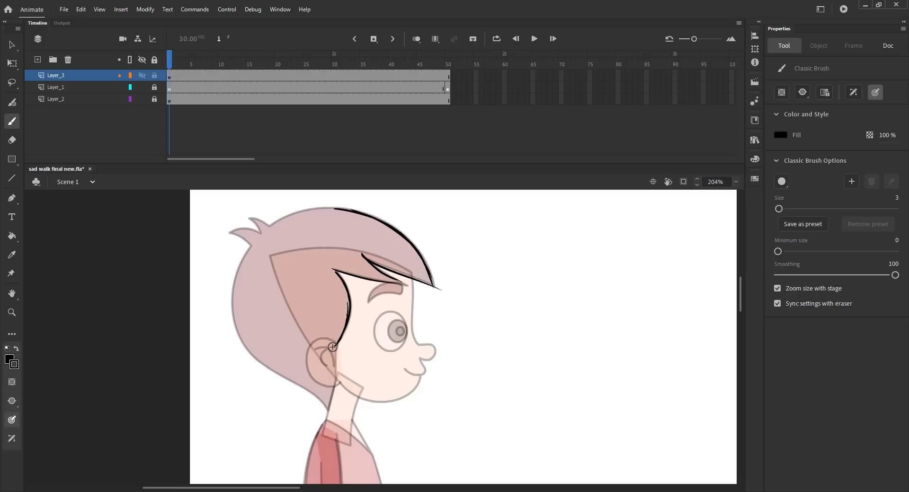
# Trace the forehead and the front of the face down to the chin, leaving out the nose, and save
pyautogui.moveTo(413, 278); pyautogui.dragTo(416, 391)
pyautogui.hotkey('ctrl', 'z')
pyautogui.moveTo(414, 341); pyautogui.dragTo(400, 396)
pyautogui.hotkey('ctrl', 's')
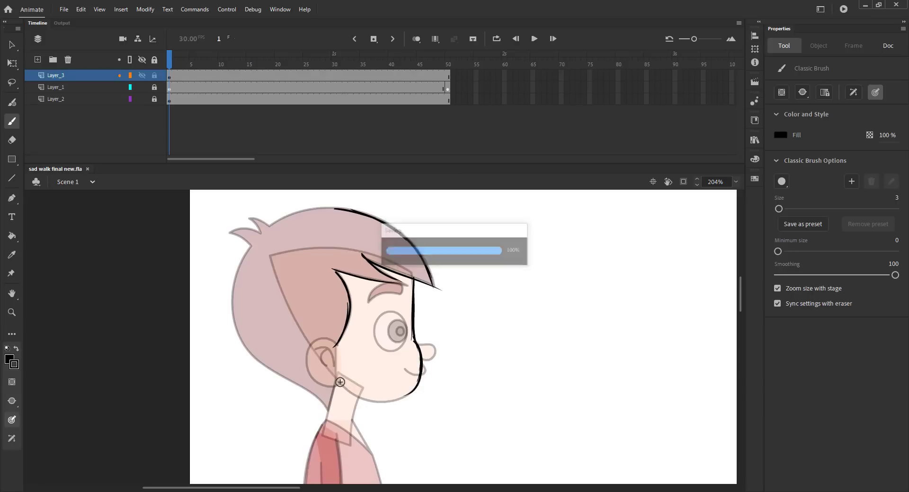
# Trace the jawline back to the ear, outline the ear with its inner curve, and save the file
pyautogui.moveTo(340, 382)
pyautogui.mouseDown()
pyautogui.moveTo(364, 400)
pyautogui.moveTo(410, 393)
pyautogui.mouseUp()
pyautogui.hotkey('ctrl', 'z')
pyautogui.hotkey('ctrl', 'z')
pyautogui.hotkey('ctrl', 'z')
pyautogui.hotkey('ctrl', 's')
pyautogui.moveTo(338, 347)
pyautogui.mouseDown()
pyautogui.moveTo(311, 344)
pyautogui.moveTo(304, 359)
pyautogui.moveTo(321, 339)
pyautogui.moveTo(305, 365)
pyautogui.moveTo(306, 356)
pyautogui.moveTo(332, 385)
pyautogui.mouseUp()
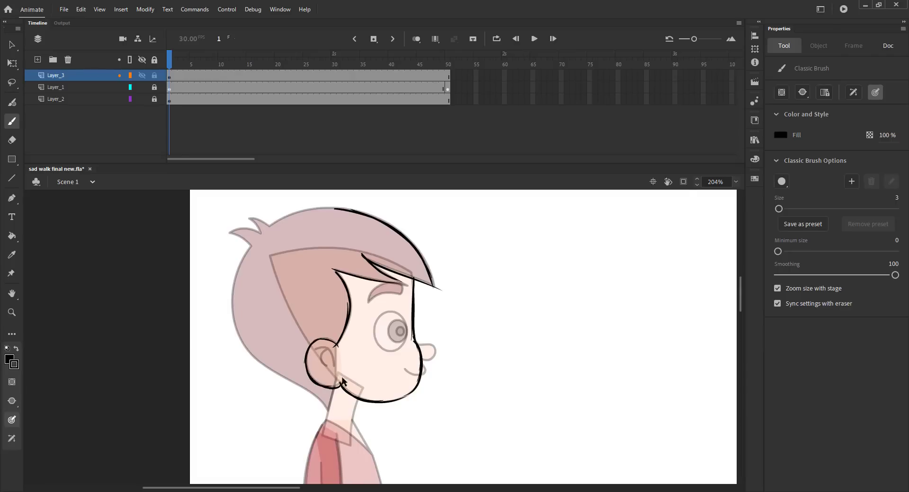
pyautogui.moveTo(332, 351); pyautogui.dragTo(327, 367)
pyautogui.hotkey('ctrl', 's')
# Trace the back of the hair with its tuft, add a horizontal eye guideline across the face, and save
pyautogui.moveTo(252, 244)
pyautogui.mouseDown()
pyautogui.moveTo(232, 284)
pyautogui.moveTo(234, 310)
pyautogui.moveTo(263, 362)
pyautogui.moveTo(328, 406)
pyautogui.moveTo(230, 232)
pyautogui.moveTo(260, 233)
pyautogui.moveTo(250, 218)
pyautogui.moveTo(334, 209)
pyautogui.mouseUp()
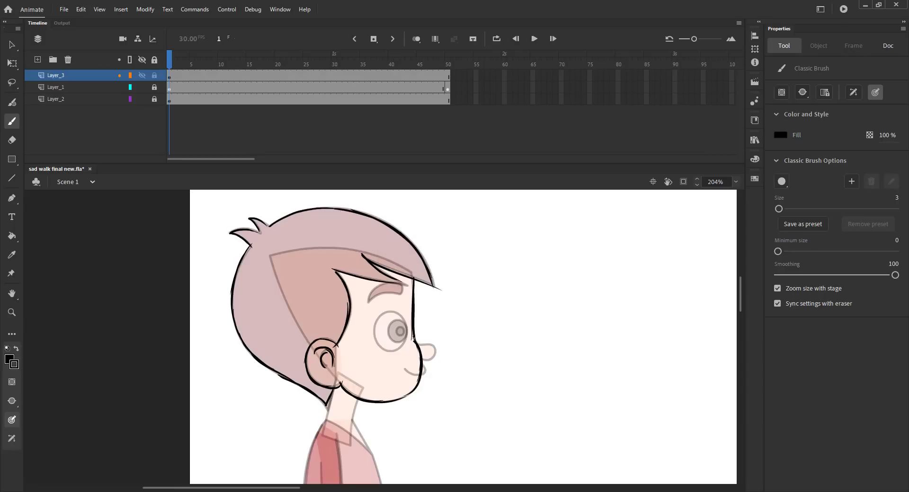
pyautogui.moveTo(416, 339); pyautogui.dragTo(372, 339)
pyautogui.hotkey('ctrl', 'z')
pyautogui.hotkey('ctrl', 's')
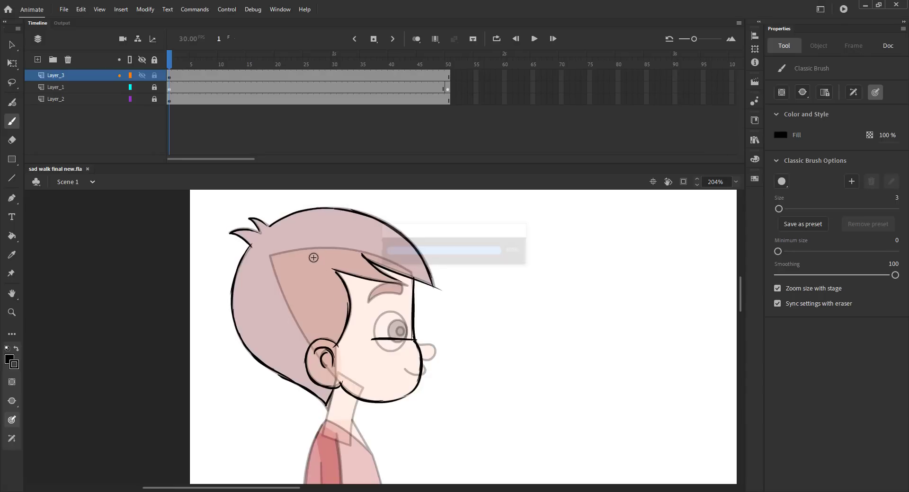
# Group all the traced head lines, move the group to the middle of the stage, and save
pyautogui.hotkey('ctrl', '2')
pyautogui.hotkey('ctrl', 'a')
pyautogui.press('v')
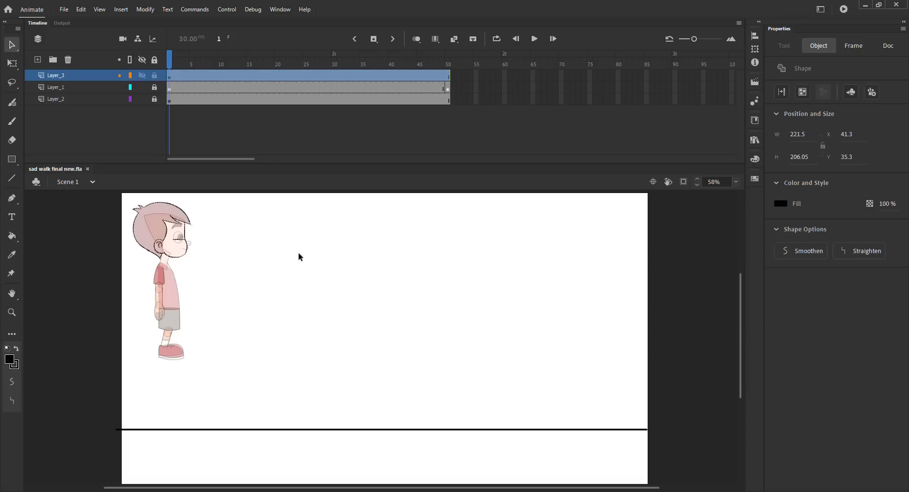
pyautogui.hotkey('ctrl', 'g')
pyautogui.moveTo(161, 245)
pyautogui.mouseDown()
pyautogui.moveTo(385, 300)
pyautogui.moveTo(365, 304)
pyautogui.mouseUp()
pyautogui.hotkey('ctrl', 's')
pyautogui.hotkey('ctrl', 's')
# Hide Layer_1 and tilt the head group forward about a pivot at the neck, placing it slightly lower
pyautogui.click(72, 88)
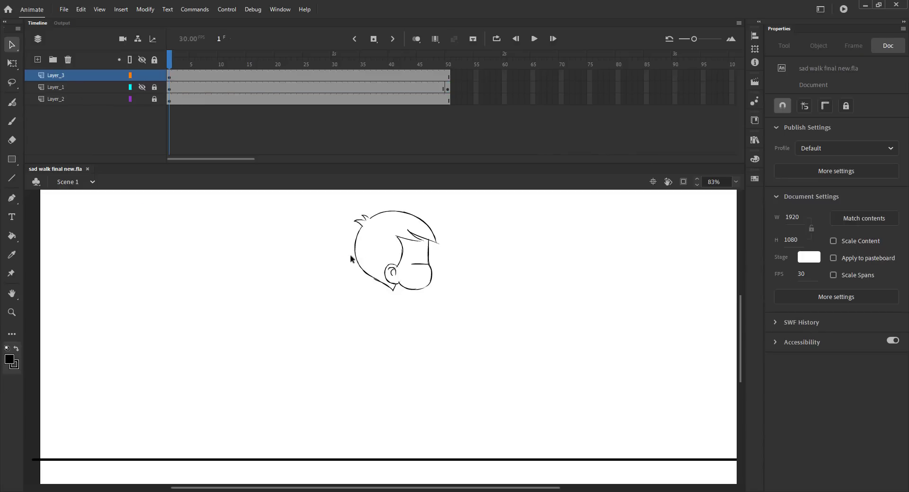
pyautogui.moveTo(319, 255); pyautogui.dragTo(435, 277)
pyautogui.press('q')
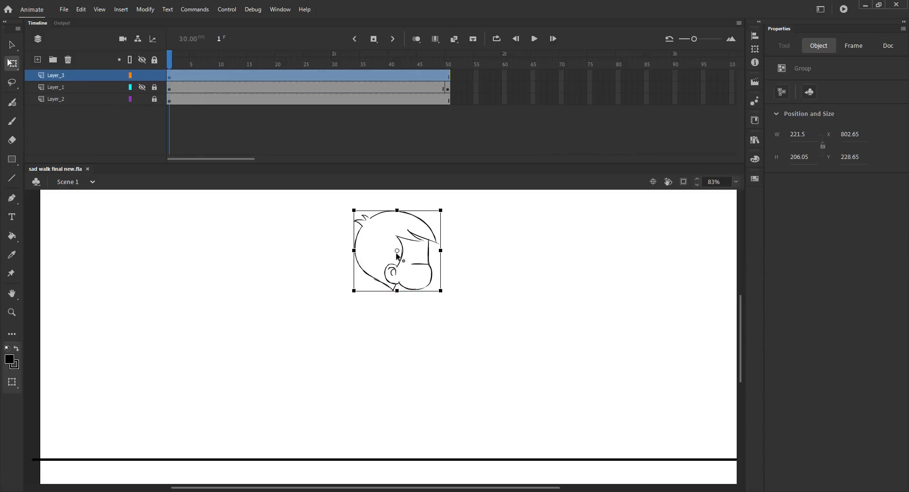
pyautogui.moveTo(396, 254); pyautogui.dragTo(396, 288)
pyautogui.moveTo(444, 216); pyautogui.dragTo(468, 236)
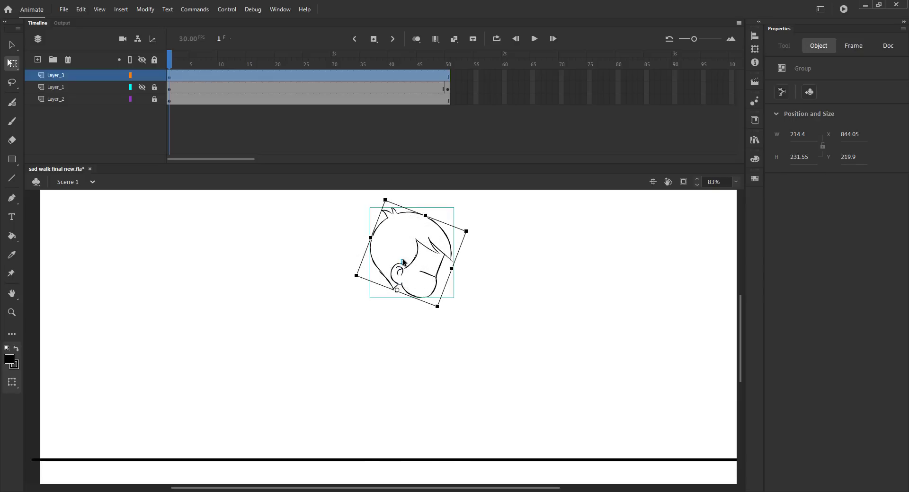
pyautogui.moveTo(402, 263); pyautogui.dragTo(405, 292)
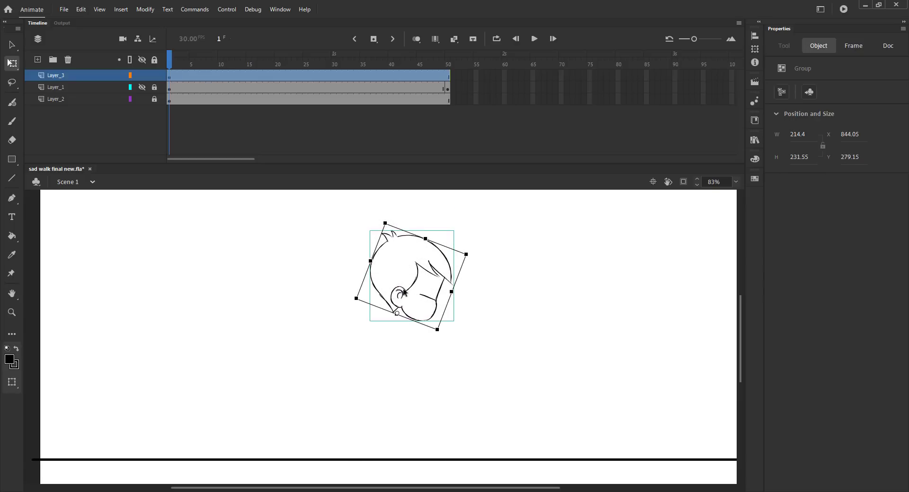
pyautogui.moveTo(470, 261); pyautogui.dragTo(483, 275)
pyautogui.click(489, 283)
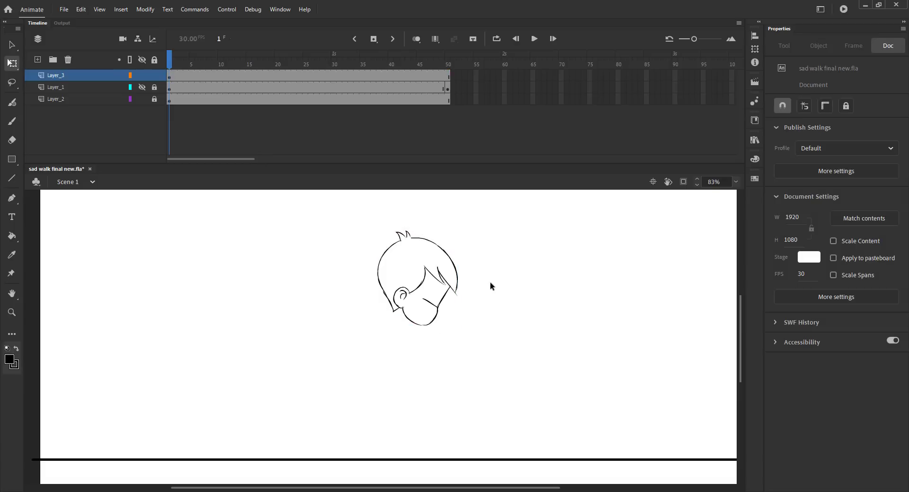
# Sketch the neck, the hunched back and the chest line of the torso below the head, saving the file
pyautogui.press('b')
pyautogui.hotkey('ctrl', 's')
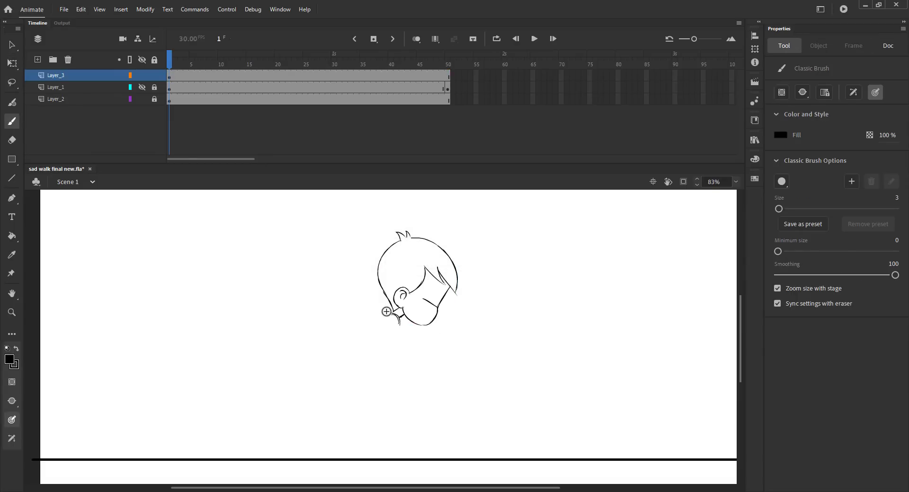
pyautogui.moveTo(391, 313); pyautogui.dragTo(364, 352)
pyautogui.moveTo(389, 313); pyautogui.dragTo(362, 369)
pyautogui.moveTo(374, 331); pyautogui.dragTo(362, 367)
pyautogui.moveTo(392, 313); pyautogui.dragTo(397, 368)
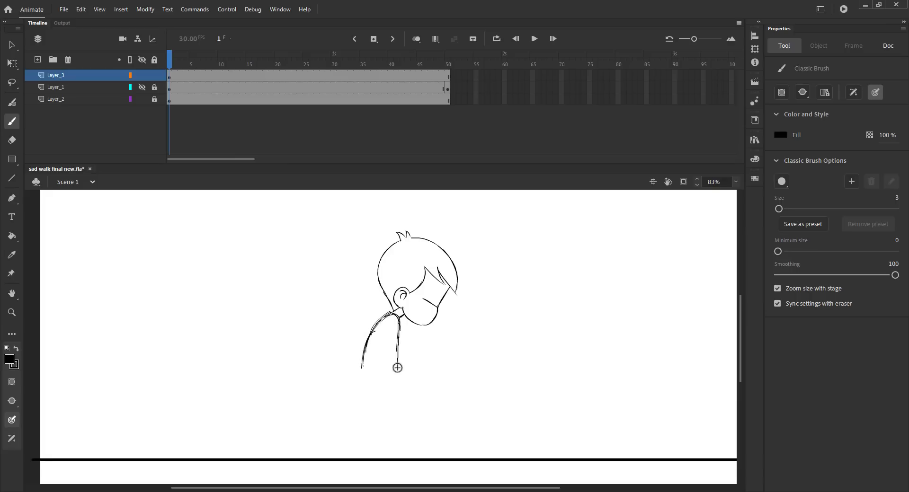
pyautogui.hotkey('ctrl', 's')
pyautogui.hotkey('ctrl', 's')
# Sketch the shorts with the front thigh line, back edge, leg crease and front hem below the torso, and save
pyautogui.moveTo(397, 372)
pyautogui.mouseDown()
pyautogui.moveTo(358, 373)
pyautogui.moveTo(402, 396)
pyautogui.mouseUp()
pyautogui.hotkey('ctrl', 's')
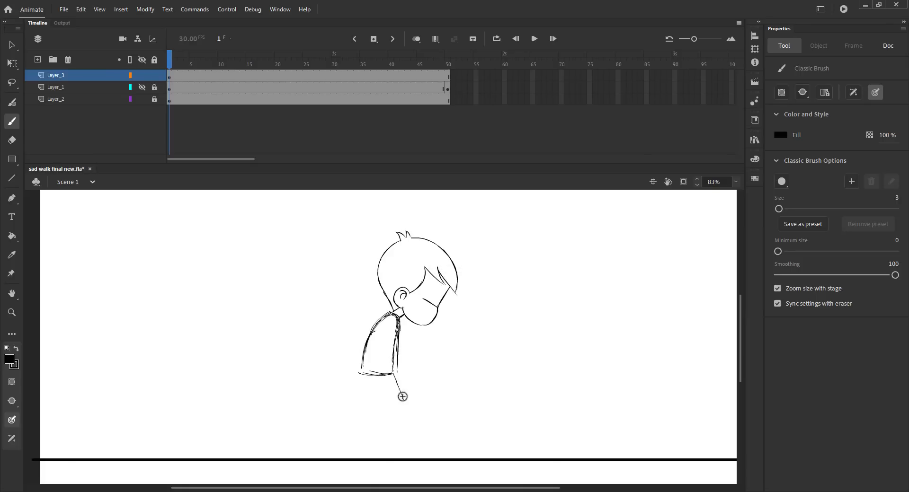
pyautogui.hotkey('ctrl', 's')
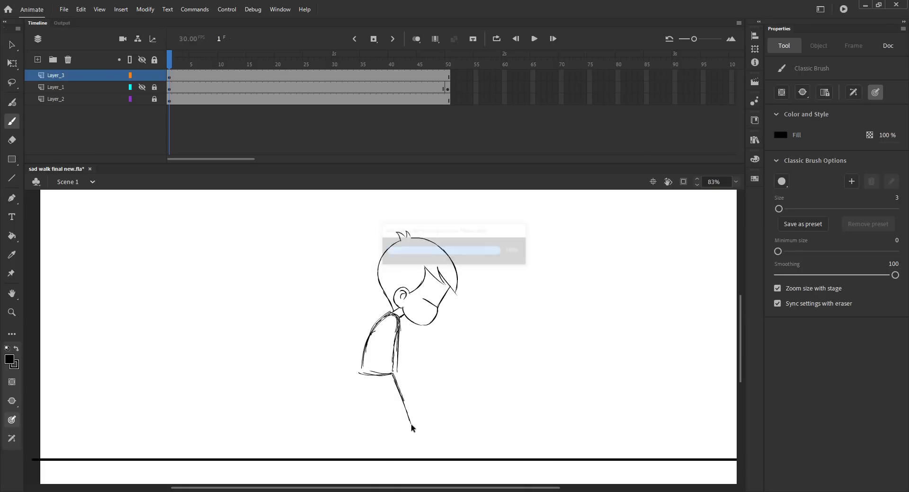
pyautogui.moveTo(358, 374)
pyautogui.mouseDown()
pyautogui.moveTo(346, 397)
pyautogui.moveTo(401, 406)
pyautogui.mouseUp()
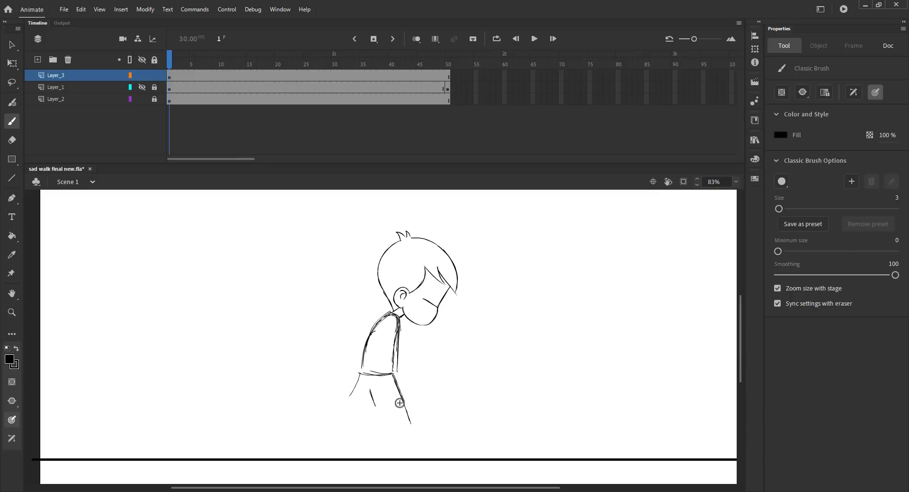
pyautogui.hotkey('ctrl', 's')
# Select the whole sketched figure, nudge it down to Y 313.3 so it sits closer to the ground line, and save
pyautogui.hotkey('ctrl', 'a')
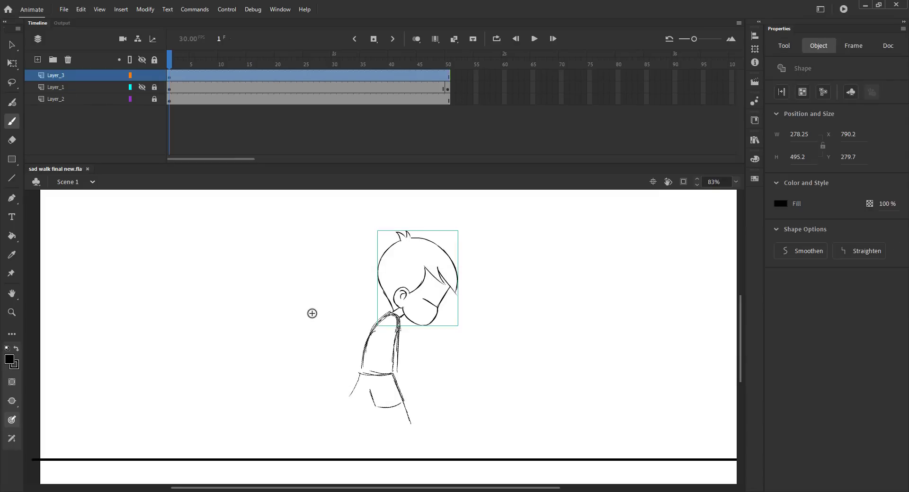
pyautogui.press('Down')
pyautogui.press('Down')
pyautogui.press('Down')
pyautogui.press('Down')
pyautogui.press('Down')
pyautogui.press('Down')
pyautogui.press('Down')
pyautogui.press('Down')
pyautogui.press('Down')
pyautogui.press('Down')
pyautogui.press('Down')
pyautogui.press('Down')
pyautogui.press('Down')
pyautogui.press('Down')
pyautogui.press('Down')
pyautogui.press('Down')
pyautogui.press('Down')
pyautogui.press('Down')
pyautogui.press('Down')
pyautogui.press('Down')
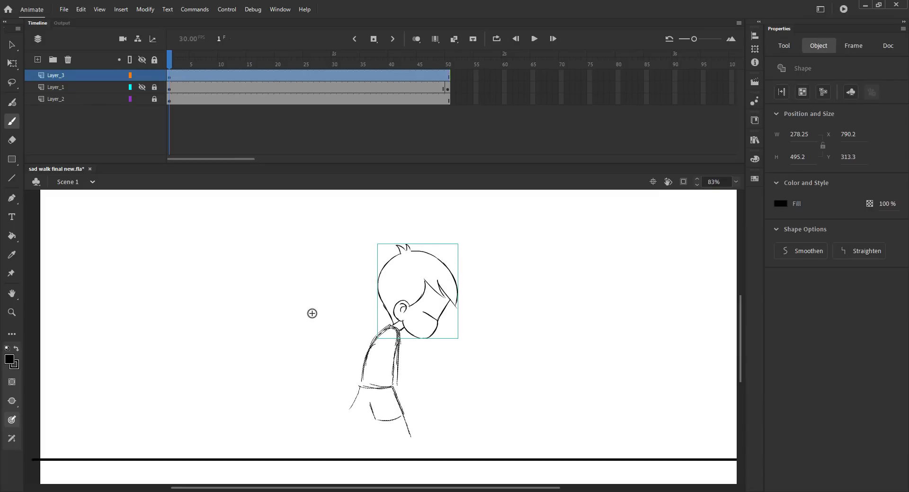
pyautogui.press('v')
pyautogui.click(385, 361)
pyautogui.hotkey('ctrl', 's')
# Sketch the front lower leg with its sock line, extending forward below the shorts
pyautogui.scroll(-2, 385, 361)
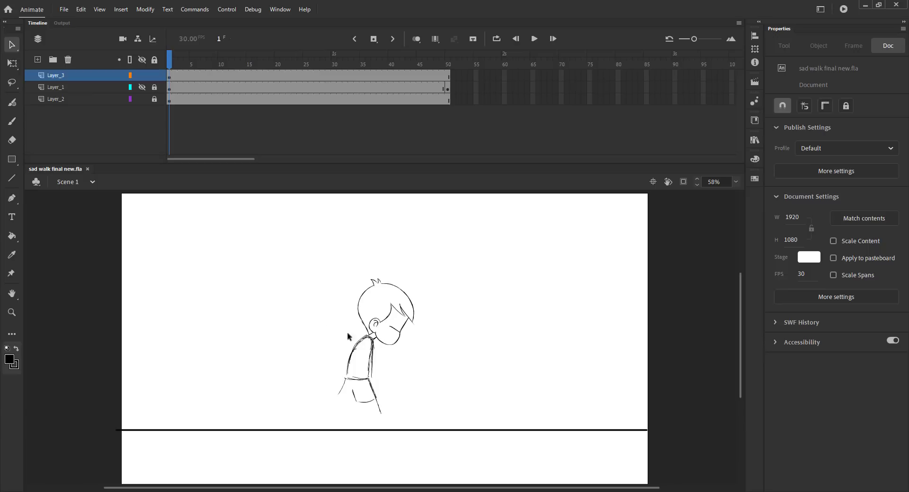
pyautogui.press('z')
pyautogui.moveTo(290, 293); pyautogui.dragTo(445, 441)
pyautogui.press('b')
pyautogui.moveTo(396, 401)
pyautogui.mouseDown()
pyautogui.moveTo(359, 408)
pyautogui.moveTo(395, 438)
pyautogui.mouseUp()
pyautogui.moveTo(386, 409); pyautogui.dragTo(397, 437)
pyautogui.moveTo(399, 402); pyautogui.dragTo(408, 432)
pyautogui.moveTo(403, 418); pyautogui.dragTo(382, 419)
pyautogui.hotkey('ctrl', 'z')
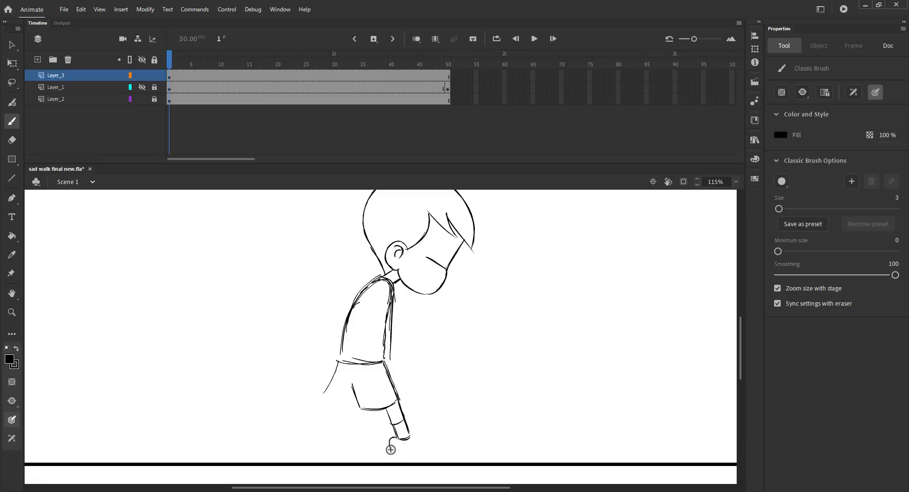
# Sketch the front shoe with its heel on the ground line and toe raised, complete the shorts' hem, and save
pyautogui.moveTo(406, 436)
pyautogui.mouseDown()
pyautogui.moveTo(438, 425)
pyautogui.moveTo(431, 424)
pyautogui.moveTo(446, 442)
pyautogui.moveTo(403, 454)
pyautogui.mouseUp()
pyautogui.hotkey('ctrl', 's')
pyautogui.hotkey('ctrl', 's')
pyautogui.hotkey('ctrl', 's')
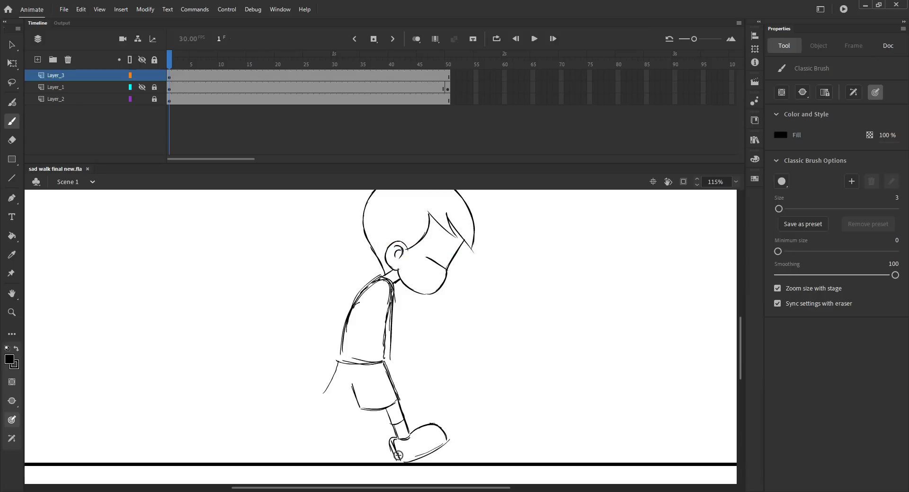
pyautogui.moveTo(400, 398)
pyautogui.mouseDown()
pyautogui.moveTo(326, 396)
pyautogui.moveTo(397, 400)
pyautogui.mouseUp()
pyautogui.hotkey('ctrl', 's')
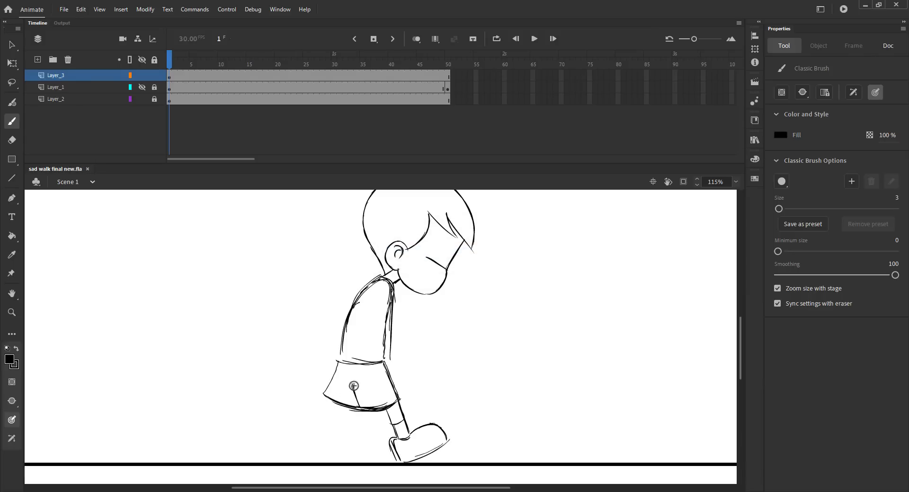
# Sketch the rear leg with its sock and shoe reaching back to the ground line, and save
pyautogui.moveTo(327, 399)
pyautogui.mouseDown()
pyautogui.moveTo(301, 457)
pyautogui.moveTo(326, 437)
pyautogui.moveTo(342, 455)
pyautogui.moveTo(314, 463)
pyautogui.mouseUp()
pyautogui.hotkey('ctrl', 's')
pyautogui.hotkey('ctrl', 's')
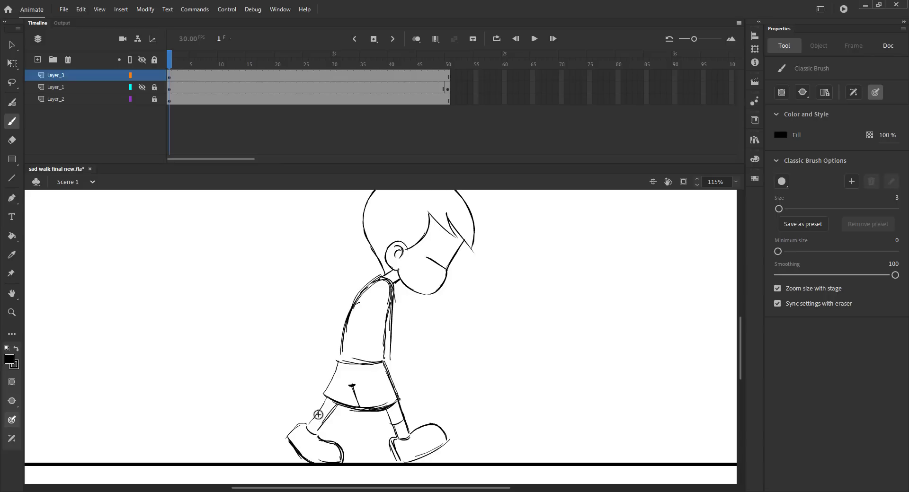
pyautogui.moveTo(318, 415); pyautogui.dragTo(327, 421)
pyautogui.moveTo(327, 399)
pyautogui.mouseDown()
pyautogui.moveTo(309, 425)
pyautogui.moveTo(317, 430)
pyautogui.mouseUp()
pyautogui.hotkey('ctrl', 's')
# Sketch the arm hanging straight down from the shoulder with its sleeve edge and hand, and save
pyautogui.moveTo(394, 301)
pyautogui.mouseDown()
pyautogui.moveTo(380, 357)
pyautogui.moveTo(391, 360)
pyautogui.moveTo(388, 381)
pyautogui.moveTo(390, 358)
pyautogui.moveTo(387, 389)
pyautogui.mouseUp()
pyautogui.hotkey('ctrl', 'z')
pyautogui.hotkey('ctrl', 's')
pyautogui.hotkey('ctrl', 's')
pyautogui.moveTo(380, 354); pyautogui.dragTo(388, 386)
pyautogui.hotkey('ctrl', 's')
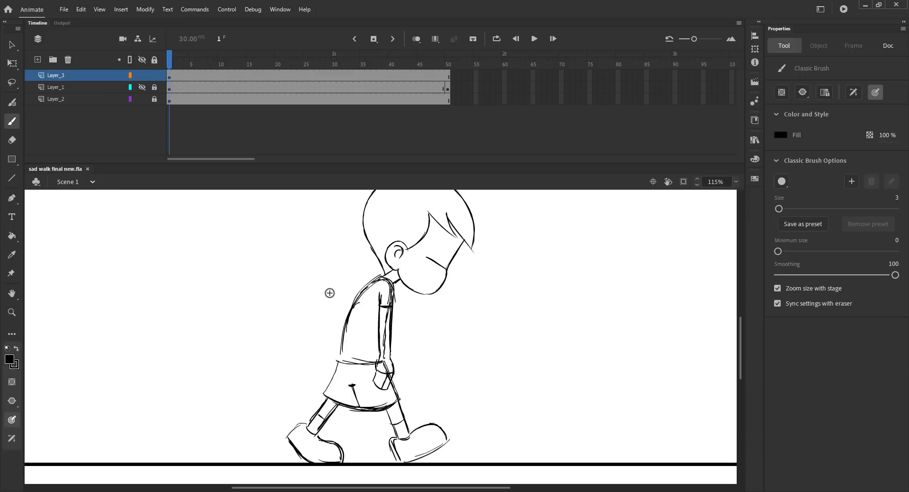
# Show Layer_1 briefly to compare the sketched pose with the coloured character, and hide it again
pyautogui.hotkey('ctrl', '-')
pyautogui.press('v')
pyautogui.click(142, 87)
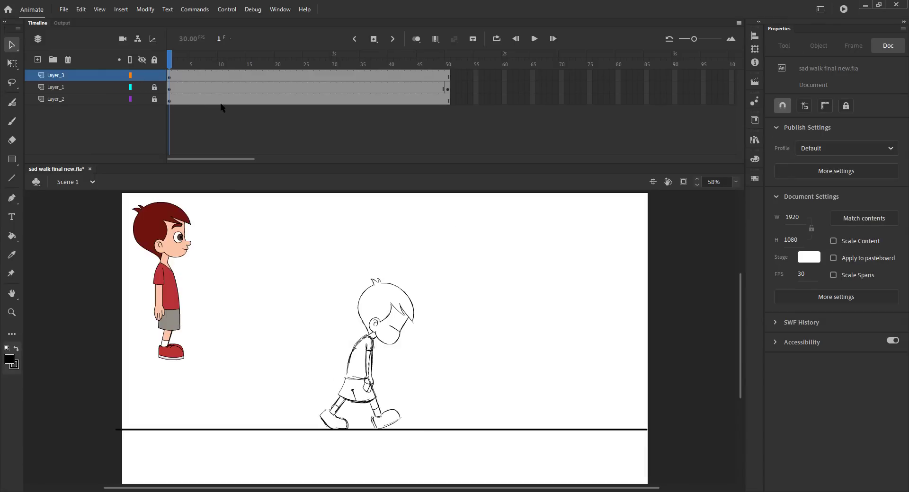
pyautogui.click(142, 87)
# Insert a blank keyframe at frame 25 on Layer_3 and paste the boy's head in place there
pyautogui.moveTo(172, 65)
pyautogui.mouseDown()
pyautogui.moveTo(220, 70)
pyautogui.moveTo(195, 80)
pyautogui.moveTo(177, 66)
pyautogui.moveTo(187, 70)
pyautogui.mouseUp()
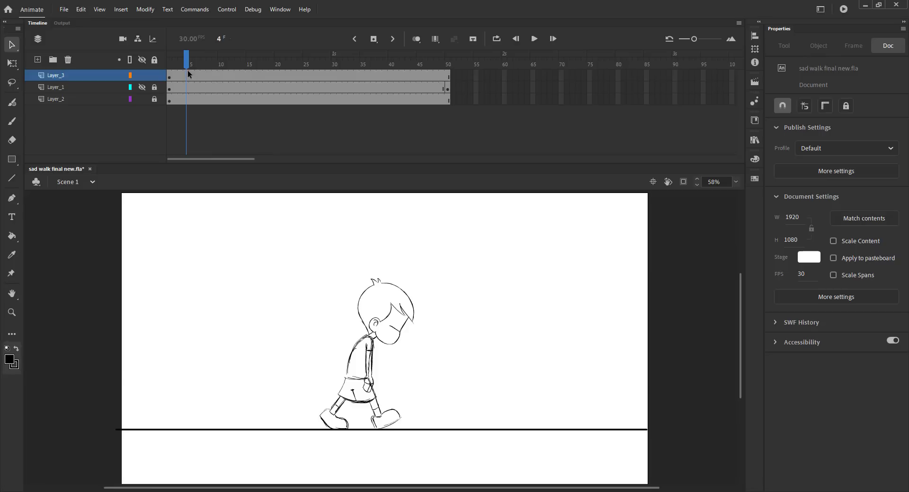
pyautogui.moveTo(294, 65)
pyautogui.mouseDown()
pyautogui.moveTo(303, 74)
pyautogui.moveTo(294, 80)
pyautogui.mouseUp()
pyautogui.click(305, 76)
pyautogui.press('F7')
pyautogui.hotkey('ctrl', 'a')
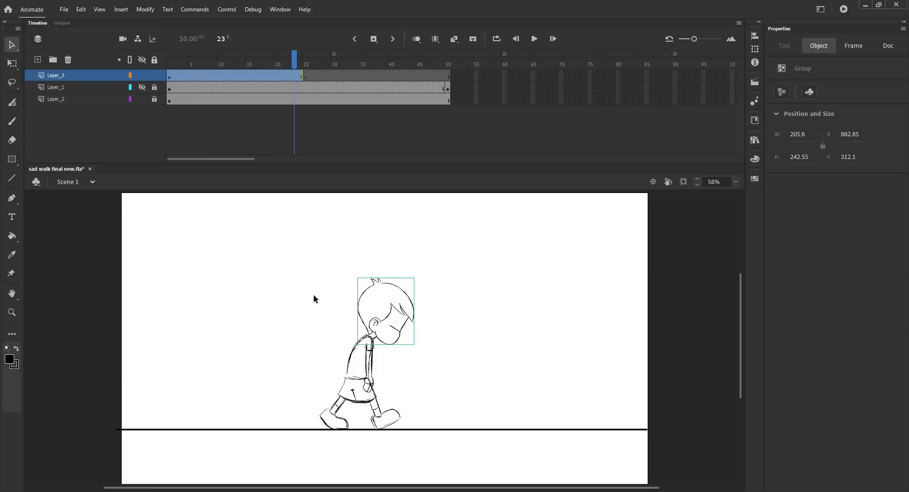
pyautogui.press('.')
pyautogui.press('.')
pyautogui.hotkey('ctrl', 'shift', 'v')
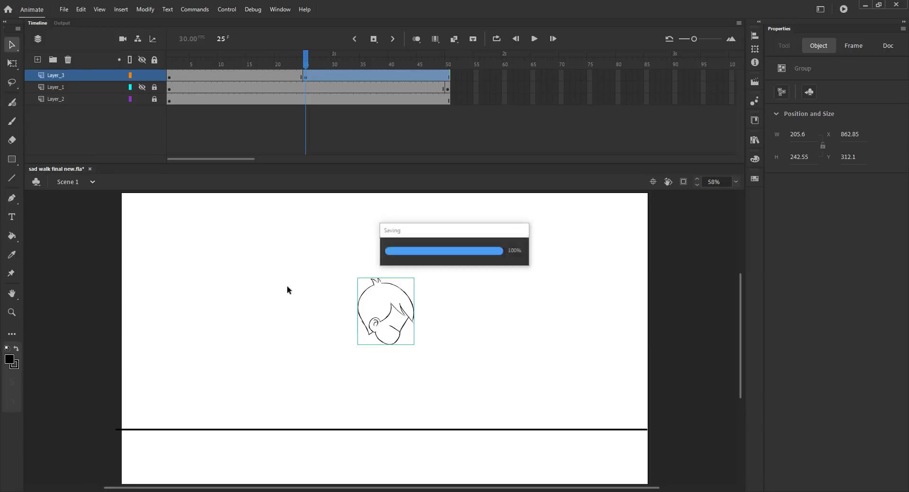
# Turn on onion skinning and trace the shoulder, sleeve and back edge of the arm on frame 25
pyautogui.click(415, 40)
pyautogui.press('z')
pyautogui.moveTo(290, 321); pyautogui.dragTo(418, 440)
pyautogui.press('b')
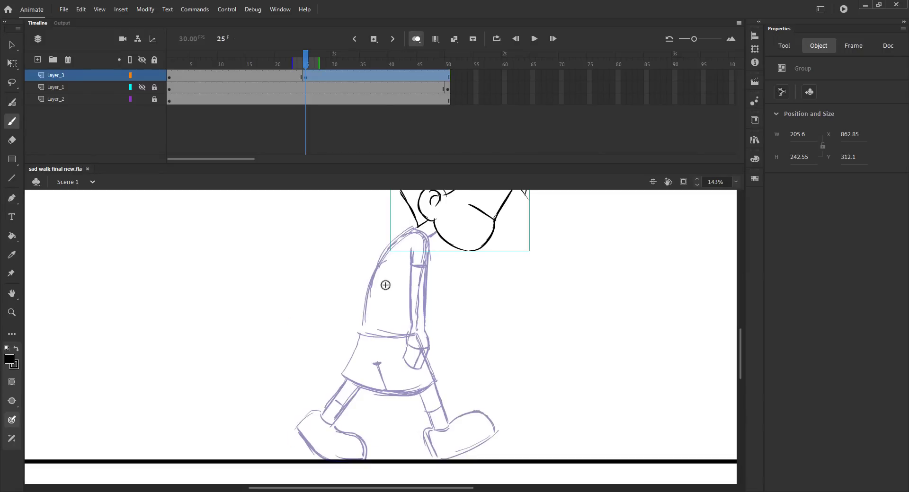
pyautogui.moveTo(415, 230); pyautogui.dragTo(425, 266)
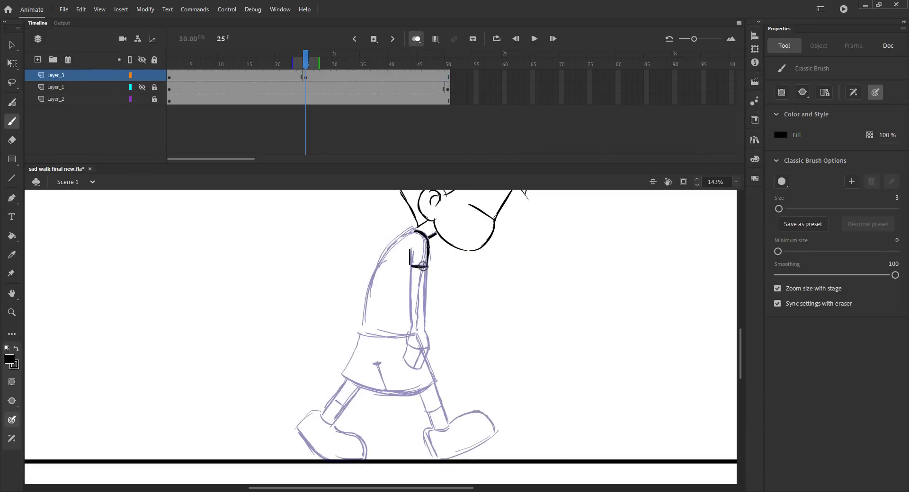
pyautogui.moveTo(410, 264); pyautogui.dragTo(411, 342)
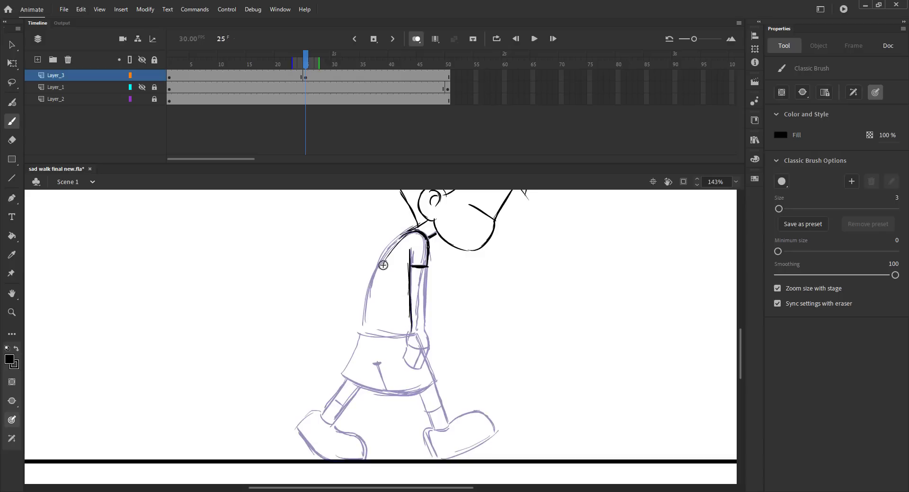
# Trace the curved back, the front edge of the arm and the hand on frame 25, and save
pyautogui.hotkey('ctrl', 's')
pyautogui.moveTo(389, 244); pyautogui.dragTo(360, 330)
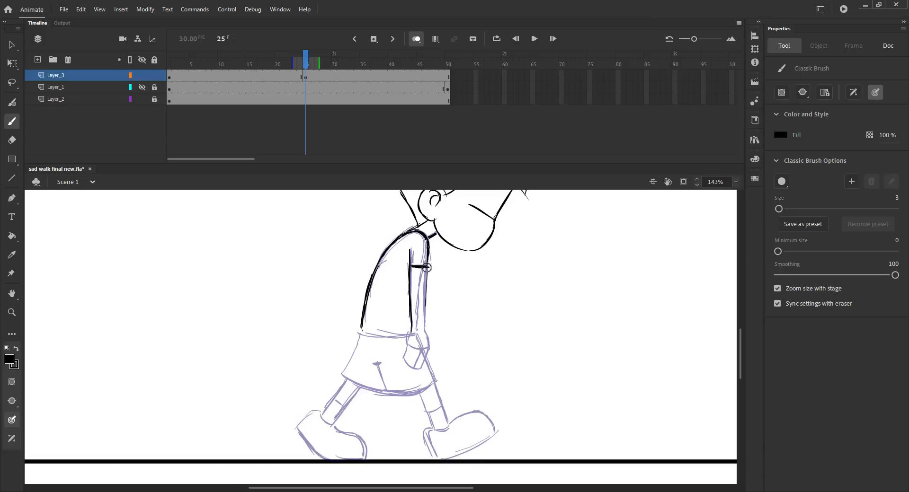
pyautogui.moveTo(426, 268)
pyautogui.mouseDown()
pyautogui.moveTo(424, 339)
pyautogui.moveTo(404, 358)
pyautogui.moveTo(427, 349)
pyautogui.moveTo(421, 368)
pyautogui.moveTo(404, 360)
pyautogui.moveTo(415, 366)
pyautogui.mouseUp()
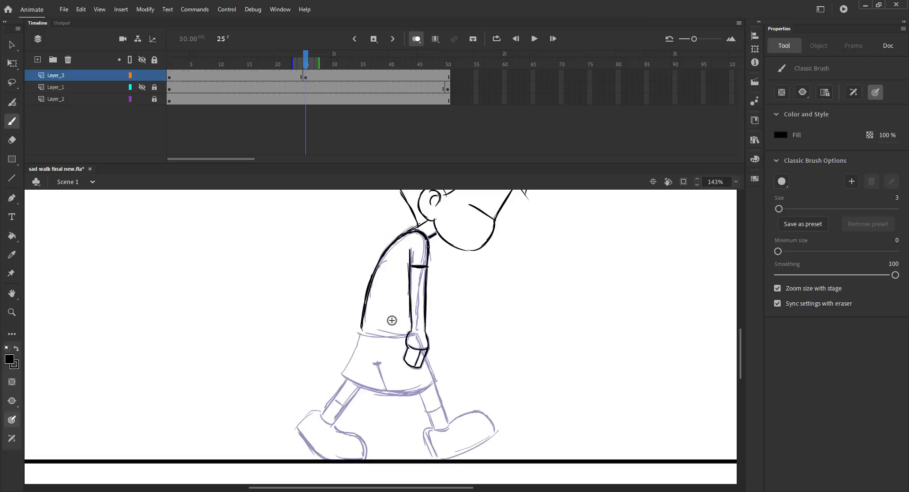
pyautogui.hotkey('ctrl', 's')
# Trace the shorts' waistline, sides and hem, slanting the leg crease the opposite way to the first contact pose
pyautogui.moveTo(361, 333); pyautogui.dragTo(406, 336)
pyautogui.scroll(-3, 360, 334)
pyautogui.moveTo(384, 299)
pyautogui.mouseDown()
pyautogui.moveTo(372, 318)
pyautogui.moveTo(347, 269)
pyautogui.moveTo(330, 306)
pyautogui.moveTo(376, 322)
pyautogui.mouseUp()
pyautogui.moveTo(414, 282)
pyautogui.mouseDown()
pyautogui.moveTo(423, 309)
pyautogui.moveTo(381, 322)
pyautogui.moveTo(403, 323)
pyautogui.mouseUp()
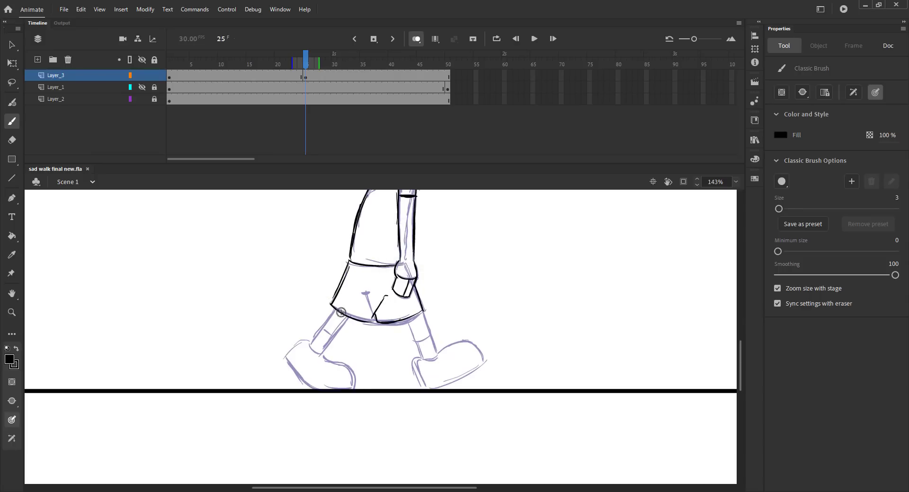
# Trace the rear and front legs with their socks and shoes on frame 25, and save
pyautogui.moveTo(335, 310)
pyautogui.mouseDown()
pyautogui.moveTo(310, 344)
pyautogui.moveTo(323, 349)
pyautogui.moveTo(317, 356)
pyautogui.moveTo(333, 336)
pyautogui.moveTo(322, 353)
pyautogui.moveTo(331, 360)
pyautogui.mouseUp()
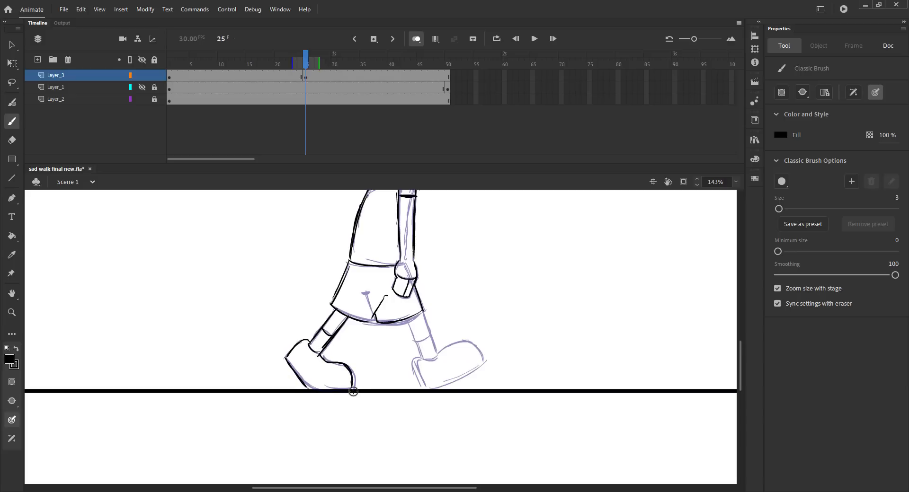
pyautogui.moveTo(420, 304); pyautogui.dragTo(435, 353)
pyautogui.moveTo(406, 320)
pyautogui.mouseDown()
pyautogui.moveTo(415, 341)
pyautogui.moveTo(430, 337)
pyautogui.mouseUp()
pyautogui.moveTo(422, 358)
pyautogui.mouseDown()
pyautogui.moveTo(436, 354)
pyautogui.moveTo(428, 388)
pyautogui.moveTo(441, 350)
pyautogui.moveTo(480, 355)
pyautogui.mouseUp()
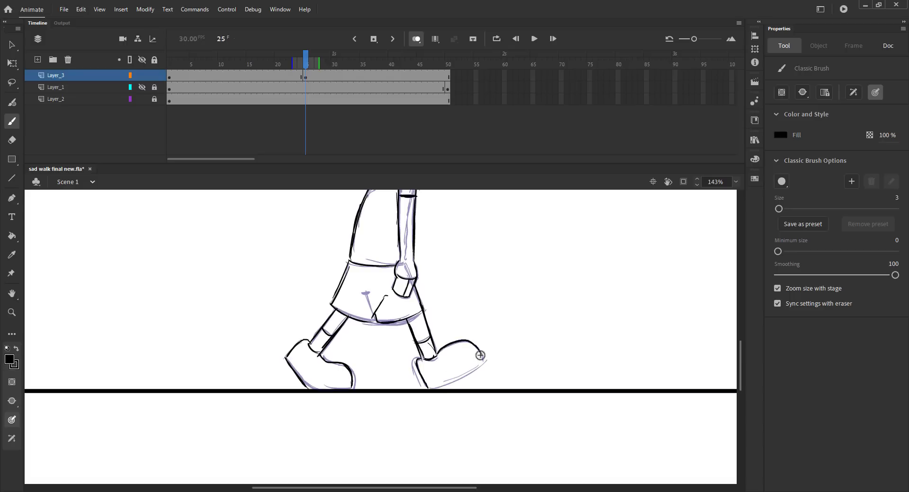
pyautogui.moveTo(443, 379); pyautogui.dragTo(432, 386)
pyautogui.hotkey('ctrl', 'z')
pyautogui.moveTo(485, 363); pyautogui.dragTo(429, 388)
pyautogui.hotkey('ctrl', 's')
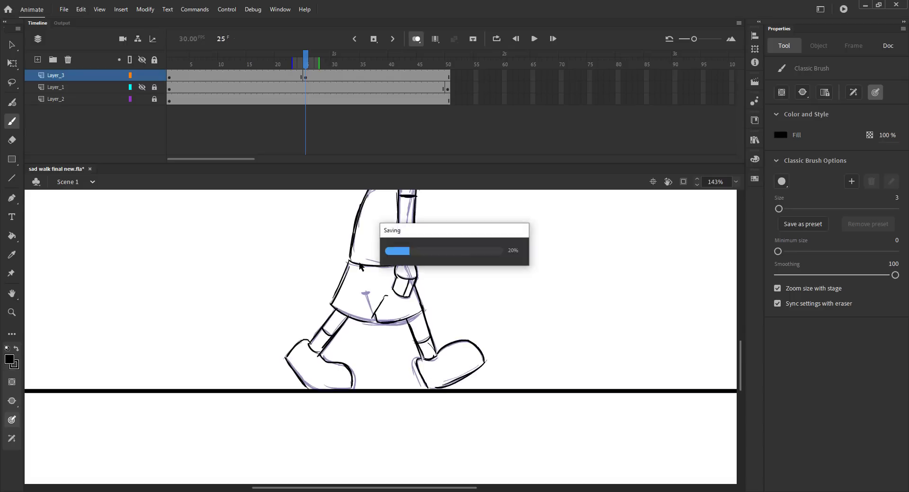
# Turn off onion skinning and insert a blank keyframe at frame 7 on Layer_3
pyautogui.hotkey('ctrl', '2')
pyautogui.press('v')
pyautogui.click(416, 39)
pyautogui.moveTo(306, 65); pyautogui.dragTo(194, 77)
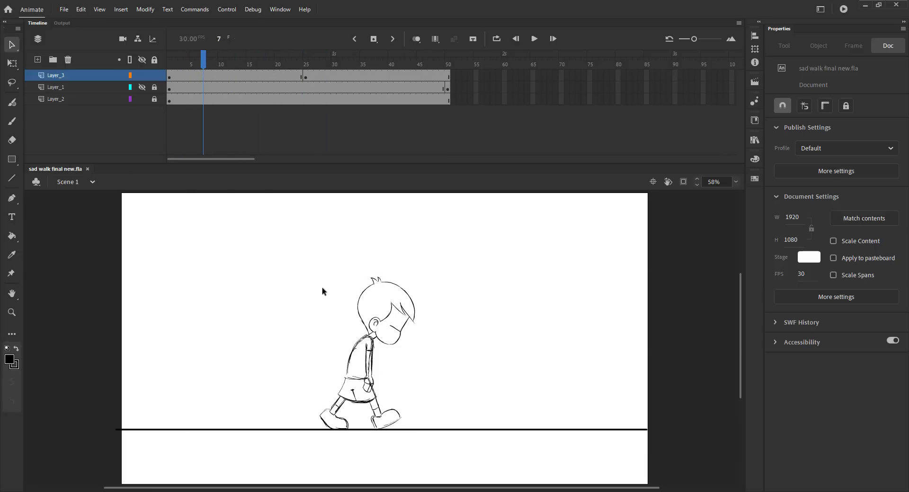
pyautogui.click(202, 75)
pyautogui.press('F7')
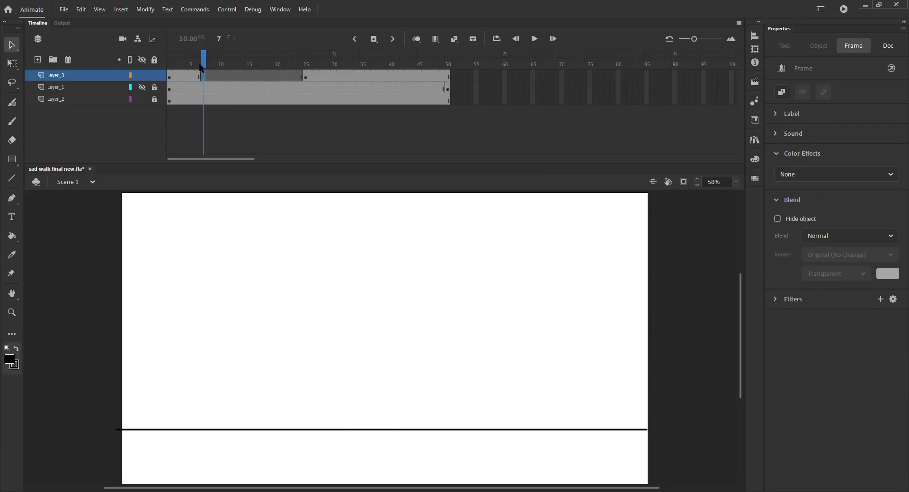
# Paste the head in place on frame 7, turn on onion skinning with its range extended to frame 25, and save
pyautogui.hotkey('ctrl', 'shift', 'v')
pyautogui.moveTo(199, 64); pyautogui.dragTo(307, 64)
pyautogui.click(415, 39)
pyautogui.hotkey('ctrl', 's')
pyautogui.press('z')
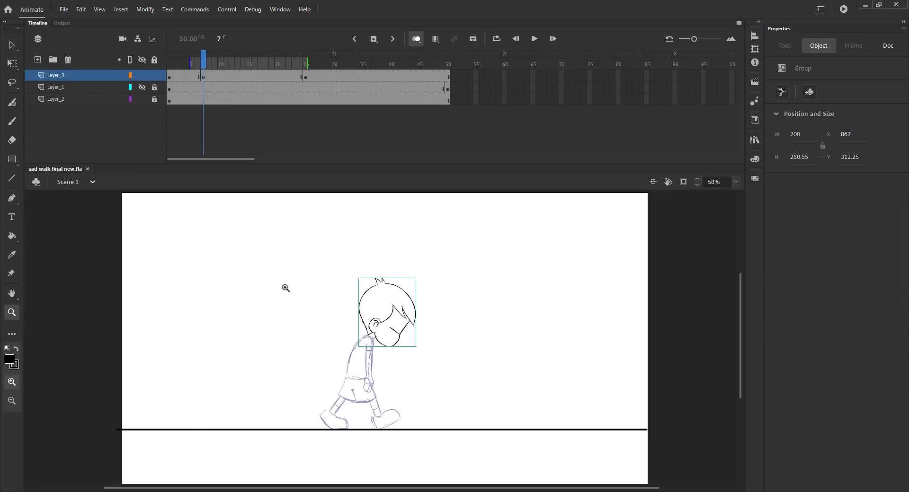
pyautogui.click(285, 287)
pyautogui.scroll(-2, 359, 267)
pyautogui.press('b')
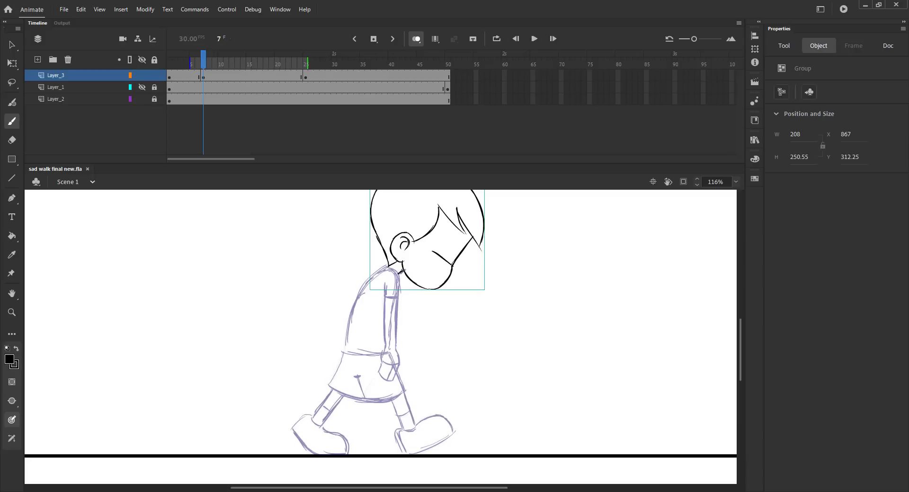
# Nudge the head on frame 7 up and slightly left to X 866.15, Y 307.15, and save
pyautogui.hotkey('ctrl', 'a')
pyautogui.moveTo(322, 235)
pyautogui.mouseDown()
pyautogui.moveTo(308, 289)
pyautogui.moveTo(328, 249)
pyautogui.mouseUp()
pyautogui.press('Up')
pyautogui.press('Up')
pyautogui.press('Up')
pyautogui.press('Up')
pyautogui.press('Up')
pyautogui.press('Left')
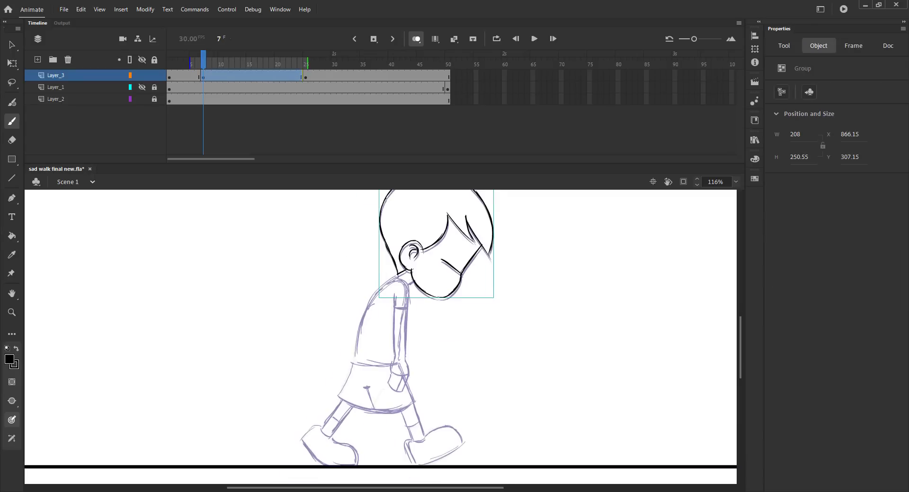
pyautogui.hotkey('ctrl', 's')
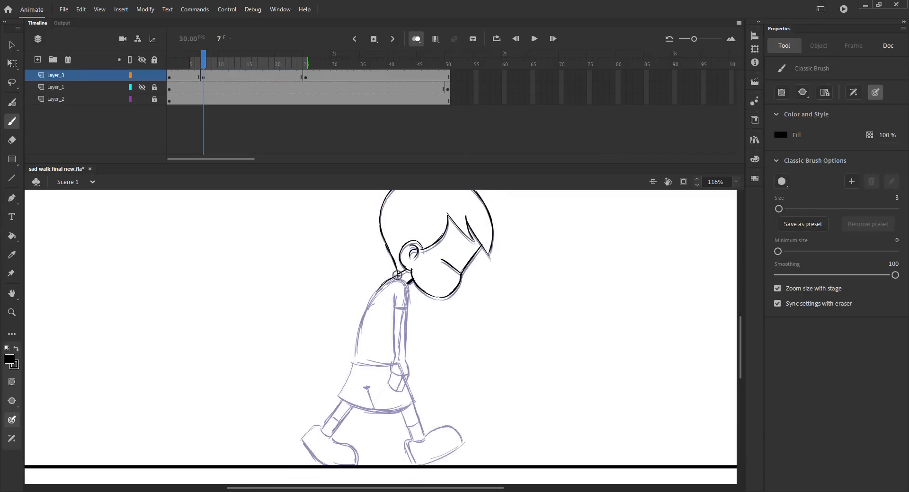
# Sketch the neck, upper back curve, chest line and waistline of the torso on frame 7, and save
pyautogui.moveTo(397, 274)
pyautogui.mouseDown()
pyautogui.moveTo(374, 291)
pyautogui.moveTo(356, 338)
pyautogui.mouseUp()
pyautogui.moveTo(397, 277)
pyautogui.mouseDown()
pyautogui.moveTo(404, 299)
pyautogui.moveTo(399, 357)
pyautogui.moveTo(356, 362)
pyautogui.moveTo(397, 363)
pyautogui.mouseUp()
pyautogui.hotkey('ctrl', 's')
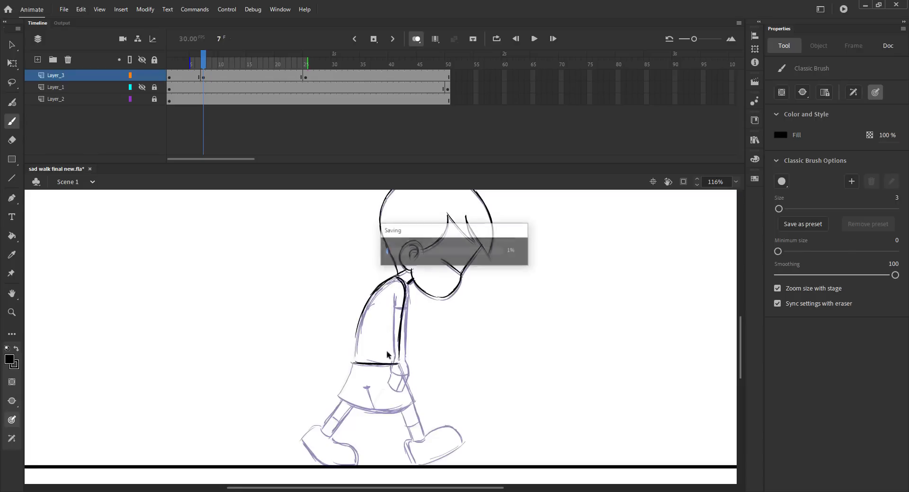
# Sketch the front side, hem and leg crease of the shorts on frame 7, and save
pyautogui.scroll(-3, 388, 311)
pyautogui.moveTo(397, 312)
pyautogui.mouseDown()
pyautogui.moveTo(408, 356)
pyautogui.moveTo(361, 356)
pyautogui.mouseUp()
pyautogui.hotkey('ctrl', 's')
pyautogui.hotkey('ctrl', 's')
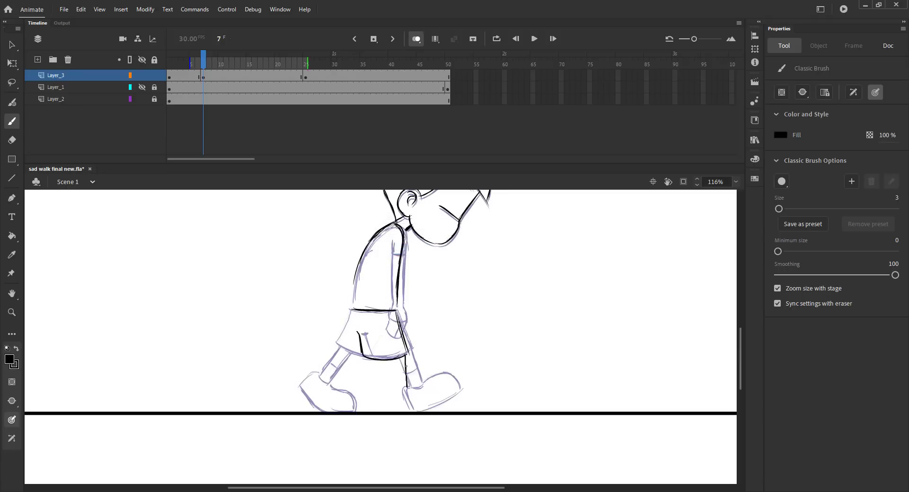
# Sketch the front leg straight down with its sock and a shoe flat on the ground line
pyautogui.moveTo(393, 360); pyautogui.dragTo(396, 382)
pyautogui.hotkey('ctrl', 's')
pyautogui.hotkey('ctrl', 's')
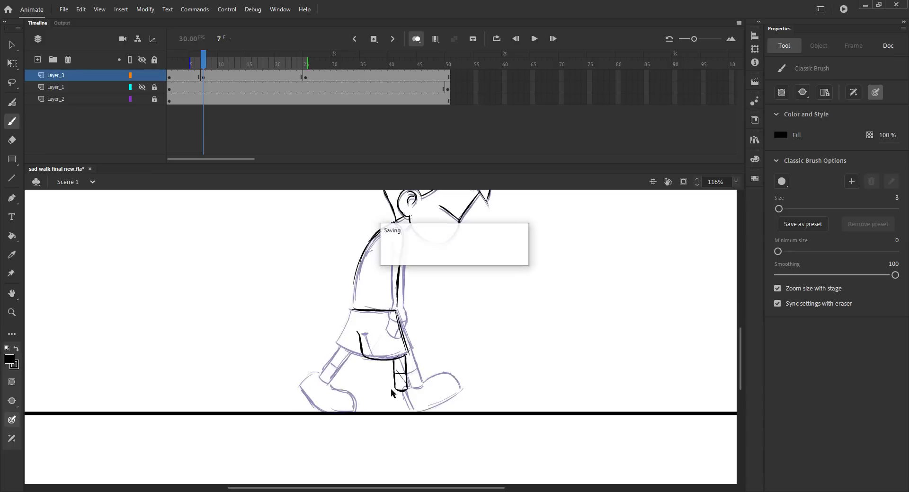
pyautogui.hotkey('ctrl', 'z')
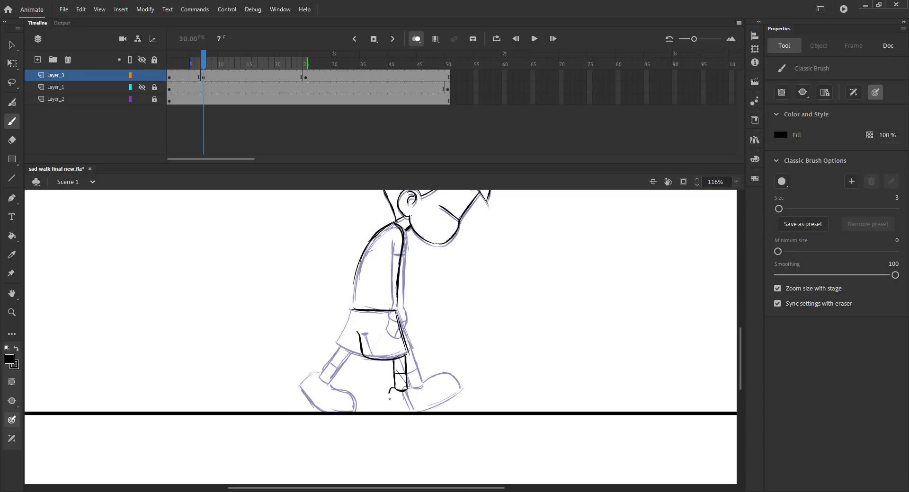
pyautogui.moveTo(405, 389); pyautogui.dragTo(439, 409)
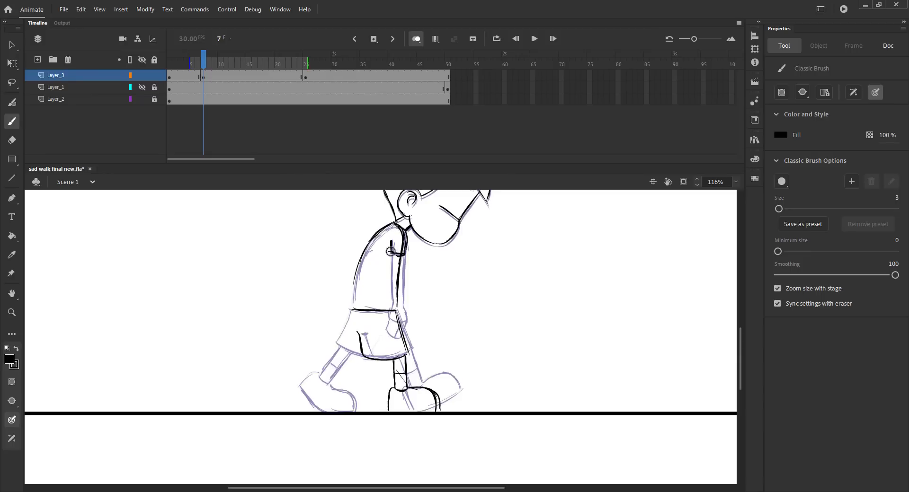
# Sketch the sleeve, hanging arm and hand over the torso on frame 7, and save
pyautogui.moveTo(391, 252)
pyautogui.mouseDown()
pyautogui.moveTo(393, 303)
pyautogui.moveTo(403, 290)
pyautogui.mouseUp()
pyautogui.hotkey('ctrl', 's')
pyautogui.moveTo(403, 258); pyautogui.dragTo(403, 332)
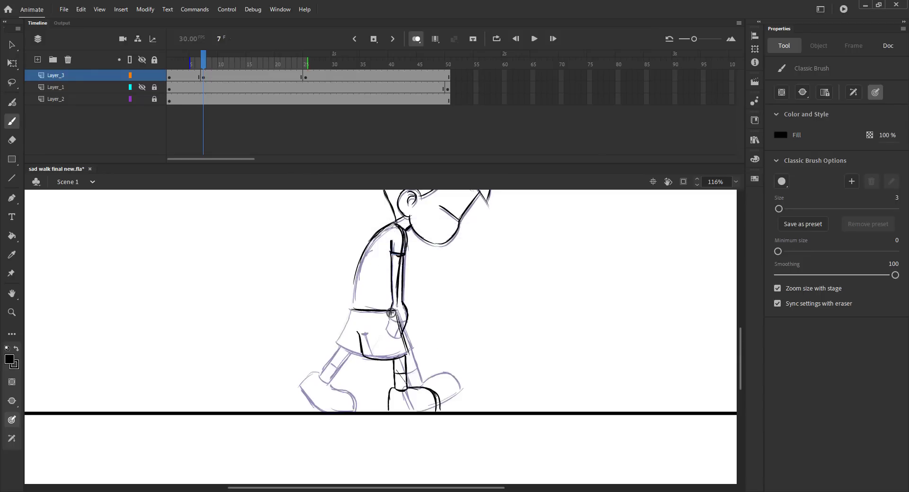
pyautogui.hotkey('ctrl', 's')
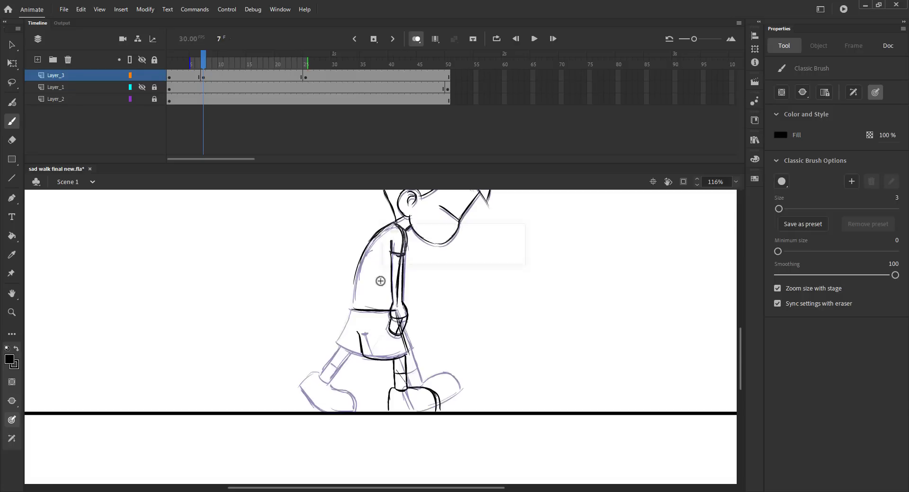
# Complete the lower back line and the flared rear side and hem of the shorts, and save
pyautogui.moveTo(368, 242)
pyautogui.mouseDown()
pyautogui.moveTo(350, 325)
pyautogui.moveTo(333, 342)
pyautogui.moveTo(371, 362)
pyautogui.mouseUp()
pyautogui.hotkey('ctrl', 's')
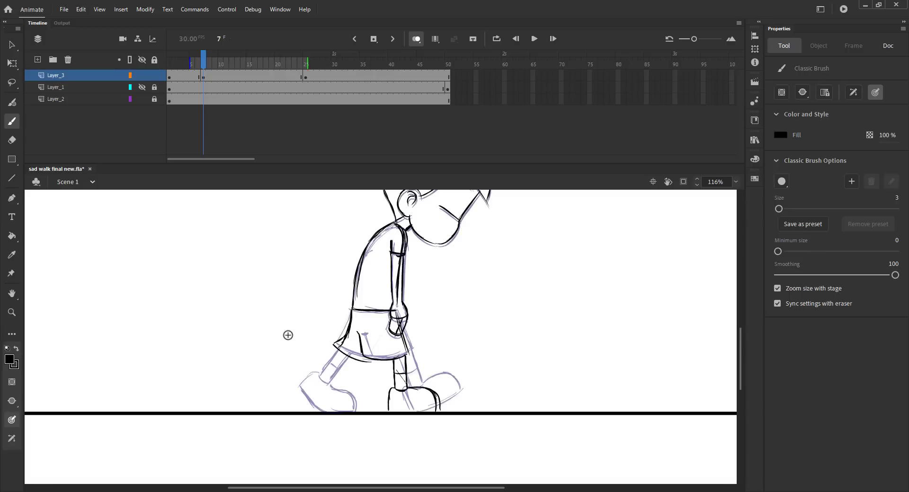
pyautogui.hotkey('ctrl', 's')
# Sketch the rear leg with its sock and a shoe standing on its toe with the heel raised, and save
pyautogui.moveTo(313, 364)
pyautogui.mouseDown()
pyautogui.moveTo(338, 364)
pyautogui.moveTo(320, 373)
pyautogui.moveTo(324, 358)
pyautogui.moveTo(314, 364)
pyautogui.moveTo(319, 391)
pyautogui.moveTo(332, 396)
pyautogui.moveTo(298, 374)
pyautogui.moveTo(297, 409)
pyautogui.mouseUp()
pyautogui.hotkey('ctrl', 's')
pyautogui.hotkey('ctrl', 's')
pyautogui.moveTo(296, 412); pyautogui.dragTo(337, 412)
pyautogui.moveTo(316, 363)
pyautogui.mouseDown()
pyautogui.moveTo(308, 362)
pyautogui.moveTo(322, 376)
pyautogui.mouseUp()
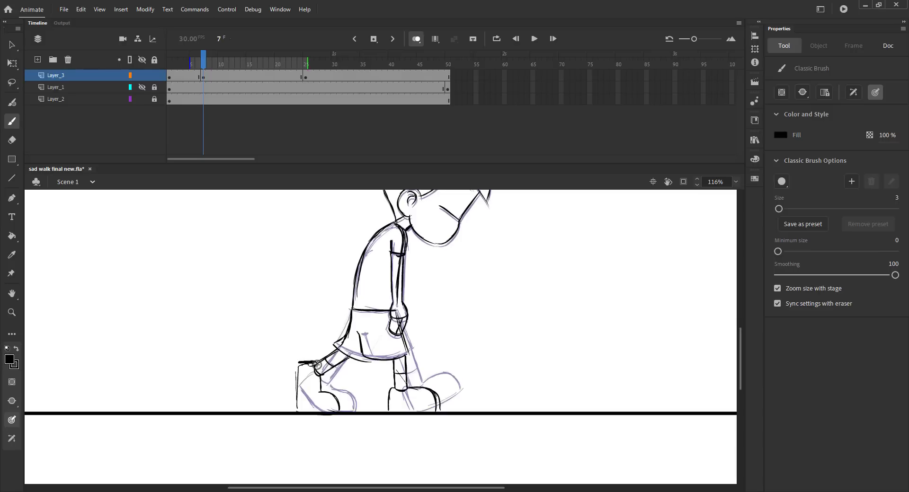
pyautogui.hotkey('ctrl', 's')
# Strengthen the leg crease on the shorts of frame 7, and save
pyautogui.moveTo(358, 334); pyautogui.dragTo(364, 356)
pyautogui.hotkey('ctrl', '-')
pyautogui.hotkey('ctrl', 's')
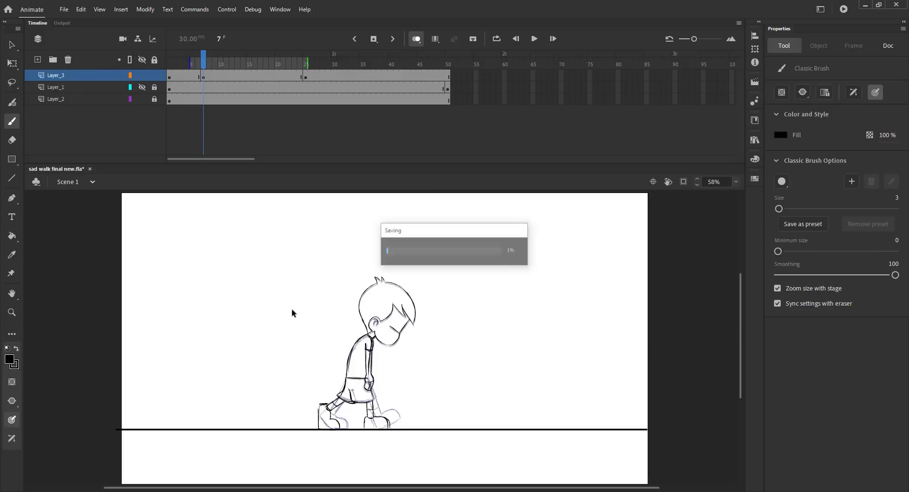
# Turn off onion skinning, insert a blank keyframe at frame 31 on Layer_3, and save
pyautogui.click(416, 39)
pyautogui.moveTo(209, 65)
pyautogui.mouseDown()
pyautogui.moveTo(194, 66)
pyautogui.moveTo(284, 67)
pyautogui.moveTo(203, 76)
pyautogui.mouseUp()
pyautogui.moveTo(313, 65); pyautogui.dragTo(344, 74)
pyautogui.press('F7')
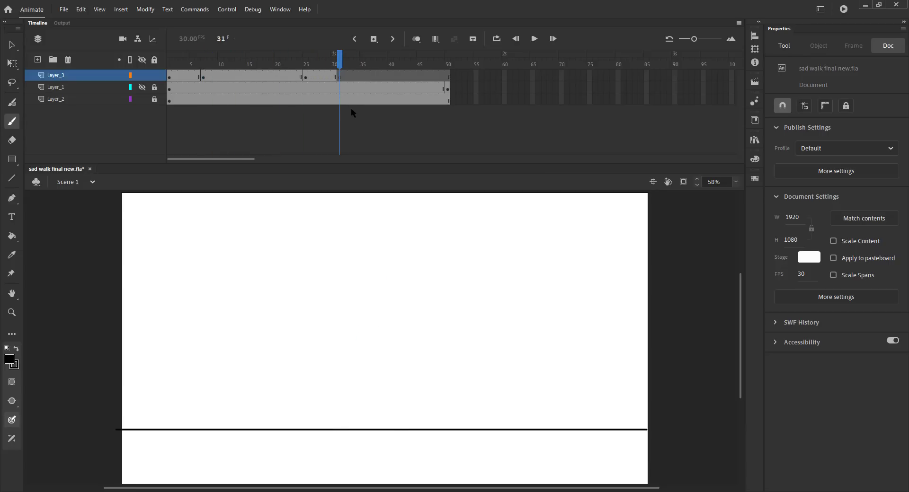
pyautogui.hotkey('ctrl', 's')
# Copy the head from the frame 7 pose, paste it in place on frame 31, and turn on onion skinning
pyautogui.click(206, 58)
pyautogui.press('v')
pyautogui.moveTo(323, 267); pyautogui.dragTo(400, 300)
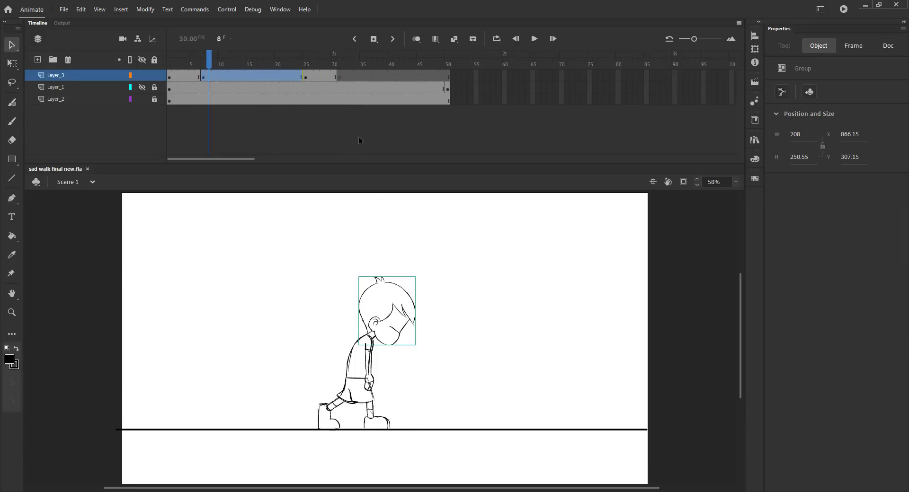
pyautogui.hotkey('ctrl', 'c')
pyautogui.click(339, 62)
pyautogui.hotkey('ctrl', 'shift', 'v')
pyautogui.click(416, 39)
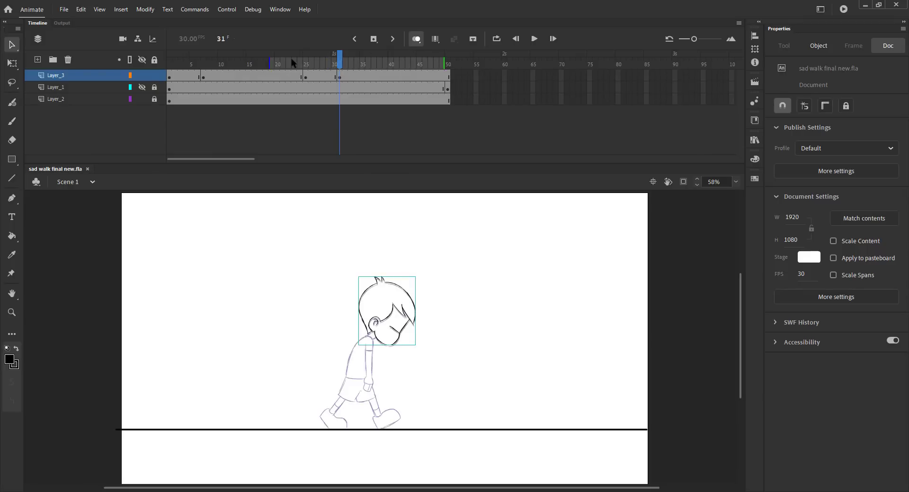
# Copy the frame 7 pose to frame 29 on Layer_3 as a tracing reference for frame 31, and save
pyautogui.press('z')
pyautogui.moveTo(304, 322); pyautogui.dragTo(426, 446)
pyautogui.press('b')
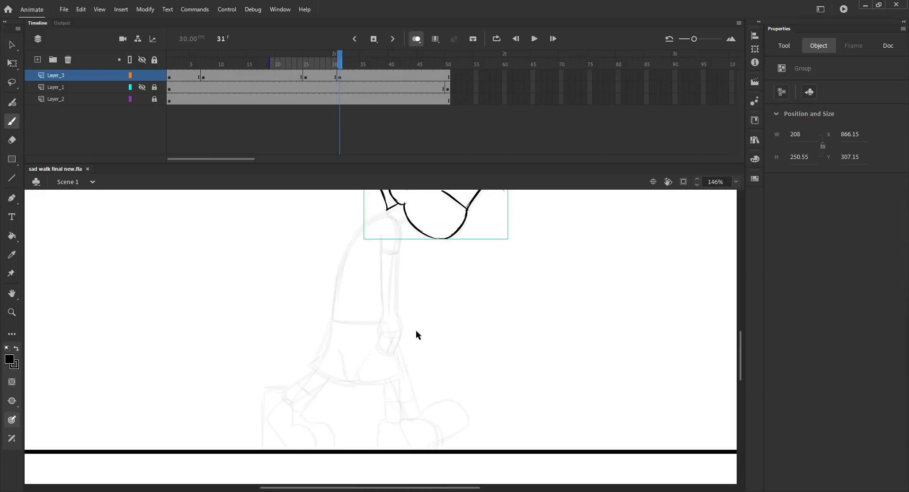
pyautogui.click(220, 76)
pyautogui.moveTo(220, 75)
pyautogui.mouseDown()
pyautogui.moveTo(328, 77)
pyautogui.moveTo(322, 64)
pyautogui.mouseUp()
pyautogui.click(339, 62)
pyautogui.hotkey('ctrl', 's')
# Trace the shoulder, sleeve, back and waistline of the torso on frame 31, and save
pyautogui.moveTo(387, 212)
pyautogui.mouseDown()
pyautogui.moveTo(398, 250)
pyautogui.moveTo(379, 237)
pyautogui.moveTo(378, 249)
pyautogui.moveTo(401, 251)
pyautogui.mouseUp()
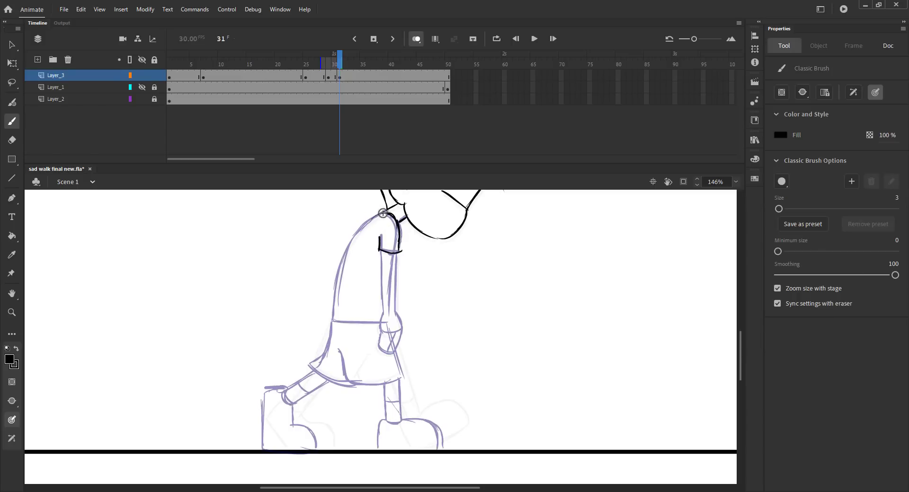
pyautogui.moveTo(386, 214)
pyautogui.mouseDown()
pyautogui.moveTo(354, 240)
pyautogui.moveTo(334, 295)
pyautogui.moveTo(367, 322)
pyautogui.moveTo(389, 322)
pyautogui.mouseUp()
pyautogui.hotkey('ctrl', 's')
pyautogui.hotkey('ctrl', 's')
# Draw the flared rear side of the shorts and a leg crease slanting opposite to the reference, and save
pyautogui.moveTo(332, 322); pyautogui.dragTo(306, 365)
pyautogui.moveTo(360, 374); pyautogui.dragTo(353, 385)
pyautogui.hotkey('ctrl', 's')
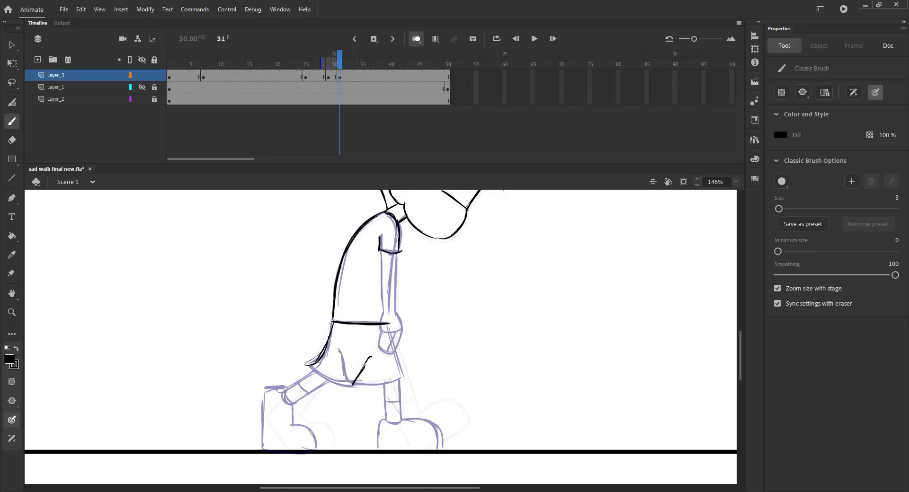
# Trace the rear hem of the shorts, the bent back leg and its shoe on frame 31, and save
pyautogui.moveTo(306, 364)
pyautogui.mouseDown()
pyautogui.moveTo(354, 385)
pyautogui.moveTo(281, 391)
pyautogui.moveTo(297, 399)
pyautogui.moveTo(314, 447)
pyautogui.mouseUp()
pyautogui.hotkey('ctrl', 's')
pyautogui.hotkey('ctrl', 's')
pyautogui.hotkey('ctrl', 'z')
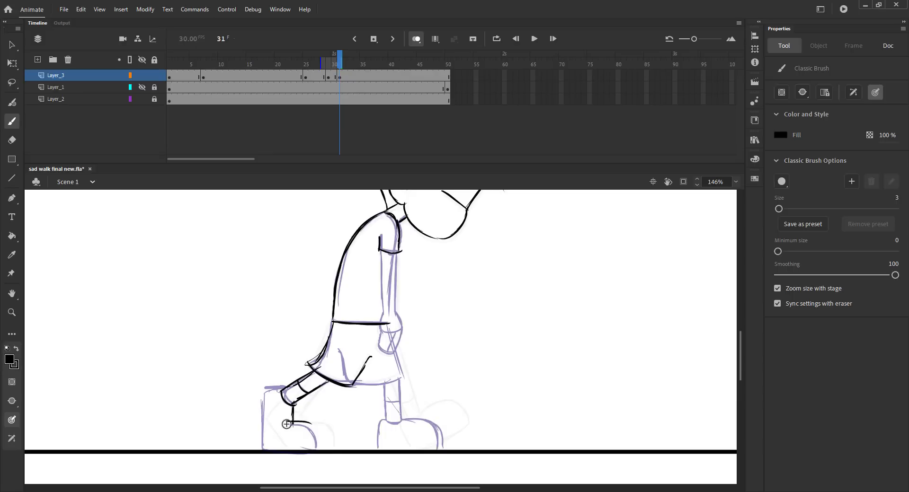
pyautogui.moveTo(284, 388)
pyautogui.mouseDown()
pyautogui.moveTo(275, 389)
pyautogui.moveTo(261, 448)
pyautogui.mouseUp()
# Trace the arm, hand, front edge of the shorts, front leg and front shoe on frame 31, and save
pyautogui.moveTo(381, 250)
pyautogui.mouseDown()
pyautogui.moveTo(380, 303)
pyautogui.moveTo(395, 316)
pyautogui.moveTo(389, 351)
pyautogui.moveTo(402, 373)
pyautogui.moveTo(355, 382)
pyautogui.moveTo(404, 375)
pyautogui.moveTo(399, 422)
pyautogui.mouseUp()
pyautogui.hotkey('ctrl', 's')
pyautogui.moveTo(385, 386)
pyautogui.mouseDown()
pyautogui.moveTo(386, 420)
pyautogui.moveTo(400, 423)
pyautogui.mouseUp()
pyautogui.moveTo(400, 420)
pyautogui.mouseDown()
pyautogui.moveTo(424, 419)
pyautogui.moveTo(439, 449)
pyautogui.mouseUp()
pyautogui.moveTo(384, 420); pyautogui.dragTo(378, 449)
pyautogui.moveTo(385, 453); pyautogui.dragTo(440, 457)
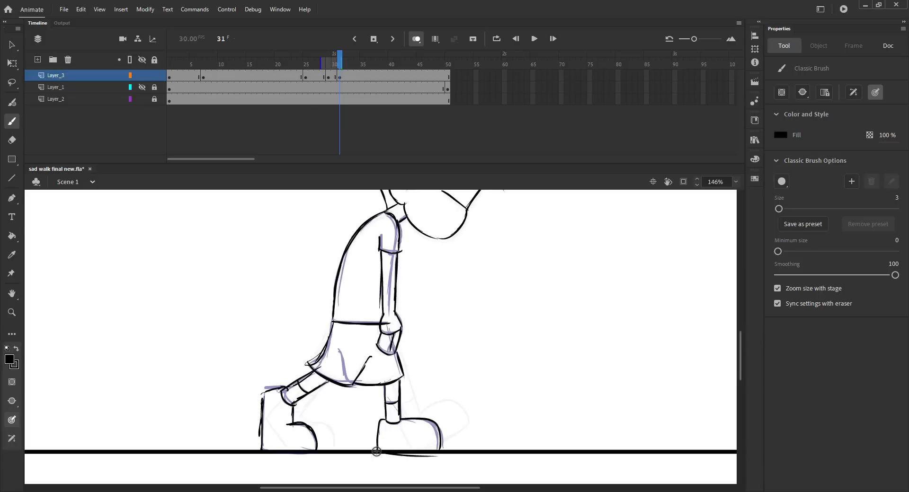
pyautogui.moveTo(377, 453); pyautogui.dragTo(435, 456)
# Turn off onion skinning, remove the reference keyframe at frame 29 on Layer_3, and save
pyautogui.hotkey('ctrl', '2')
pyautogui.click(417, 40)
pyautogui.click(328, 77)
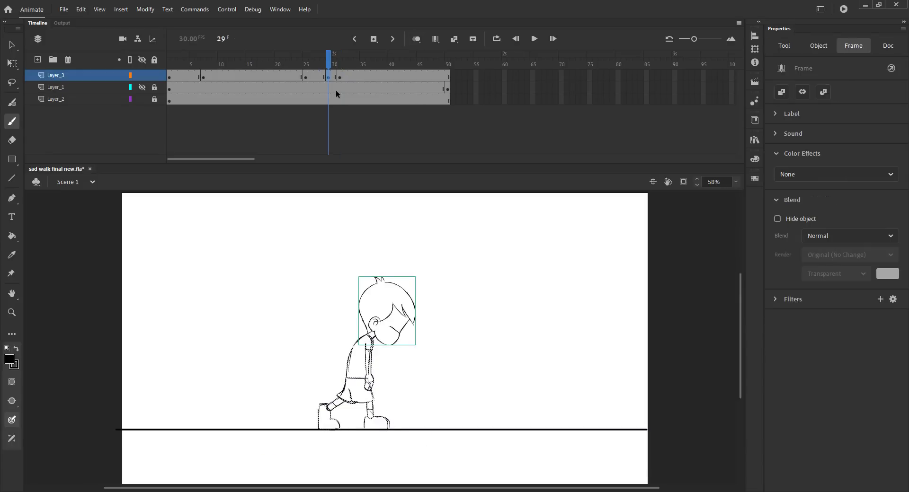
pyautogui.moveTo(334, 63); pyautogui.dragTo(397, 75)
pyautogui.hotkey('ctrl', 's')
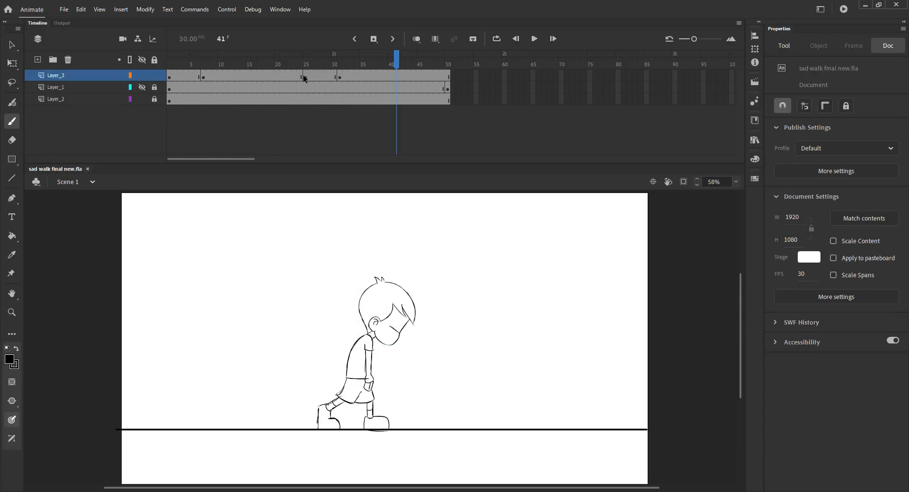
# Insert a blank keyframe at frame 13 on Layer_3 for the passing pose, and save
pyautogui.moveTo(303, 64); pyautogui.dragTo(238, 65)
pyautogui.click(237, 77)
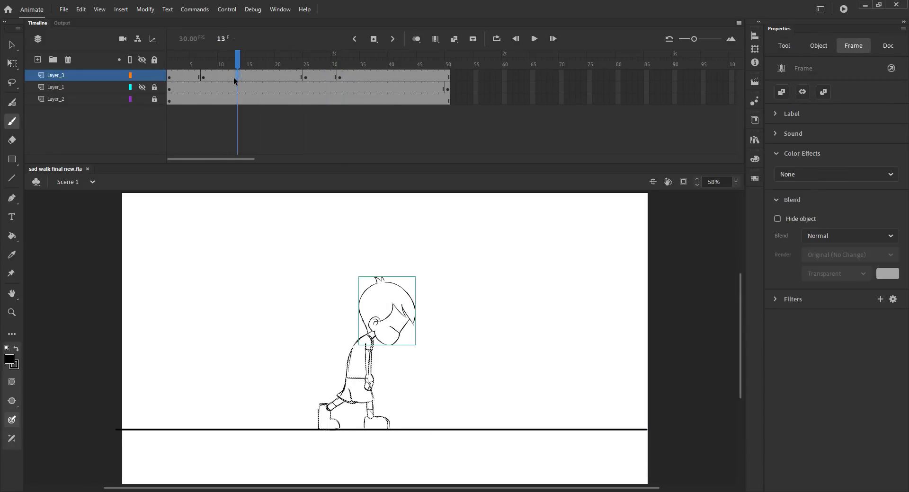
pyautogui.press('F7')
pyautogui.click(231, 77)
pyautogui.press('v')
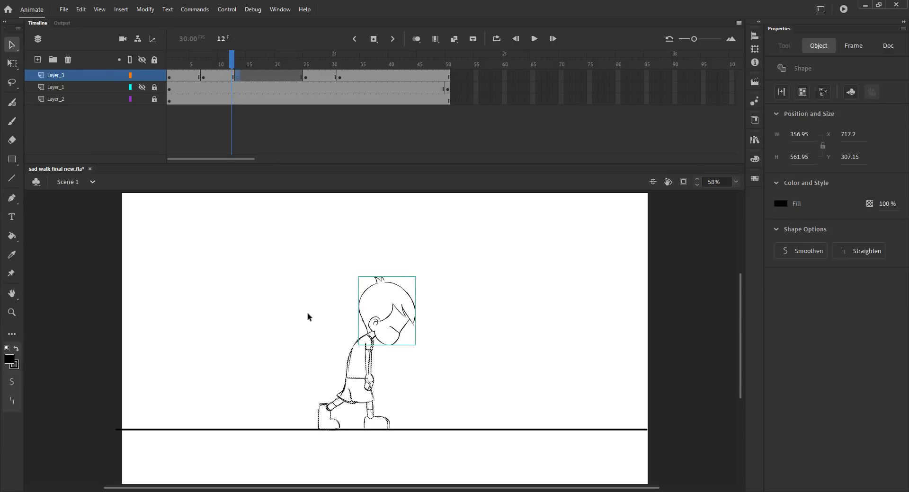
pyautogui.hotkey('ctrl', 's')
# Copy the head from frame 12, paste it in place on frame 13, turn on onion skinning, and save
pyautogui.click(393, 313)
pyautogui.hotkey('ctrl', 'c')
pyautogui.press('.')
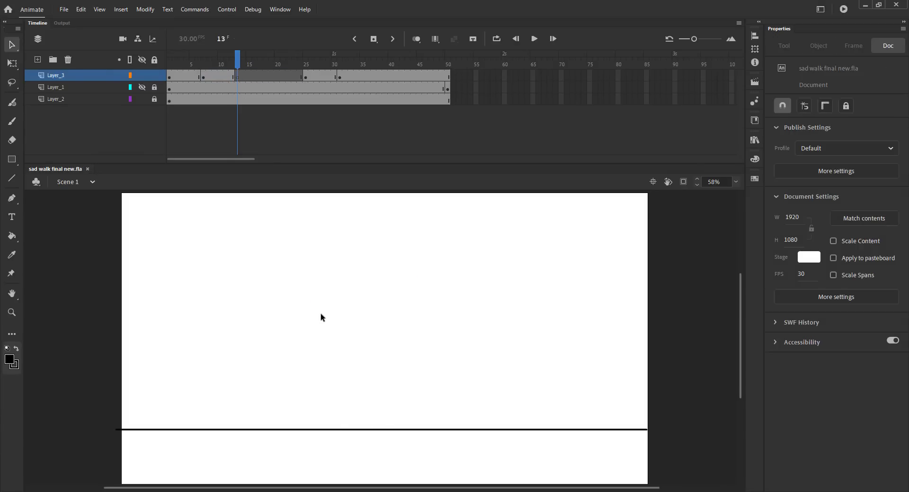
pyautogui.hotkey('ctrl', 'shift', 'v')
pyautogui.click(415, 38)
pyautogui.hotkey('ctrl', 's')
pyautogui.press('z')
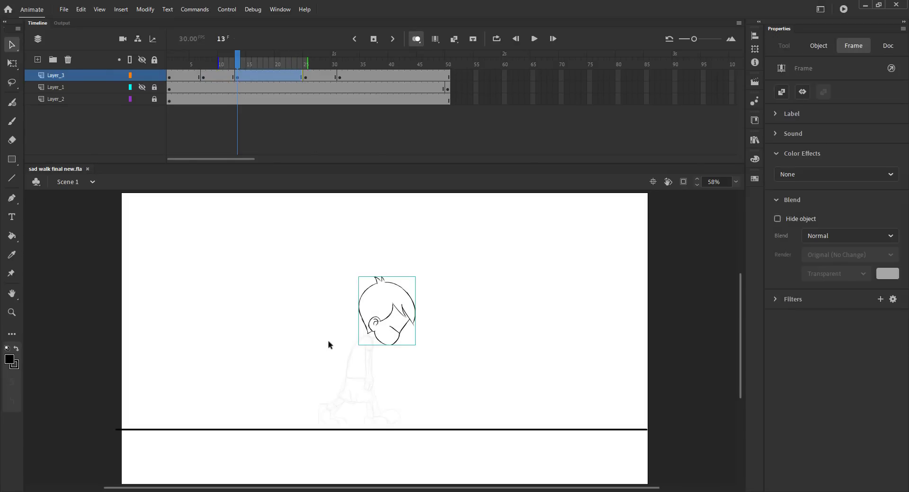
# Nudge the head on frame 13 up by five small increments, and save
pyautogui.moveTo(276, 272); pyautogui.dragTo(456, 428)
pyautogui.press('v')
pyautogui.press('Up')
pyautogui.press('Up')
pyautogui.press('Up')
pyautogui.press('Up')
pyautogui.press('Up')
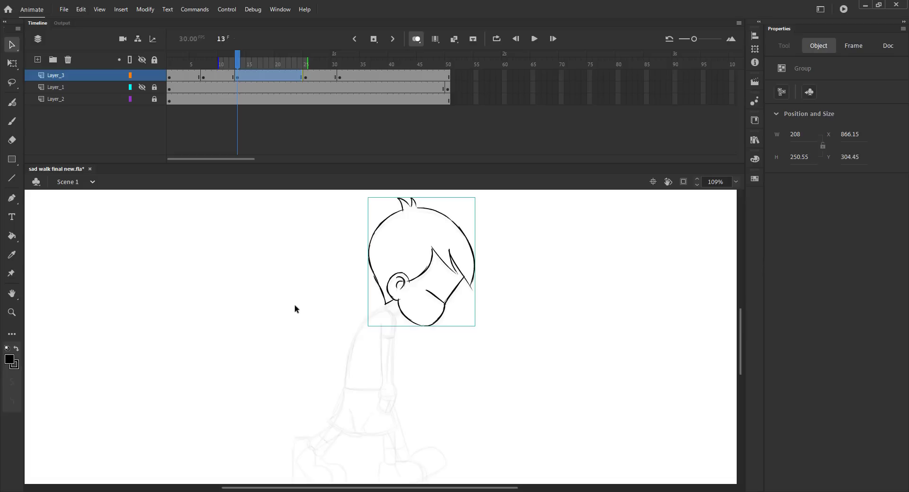
pyautogui.click(318, 333)
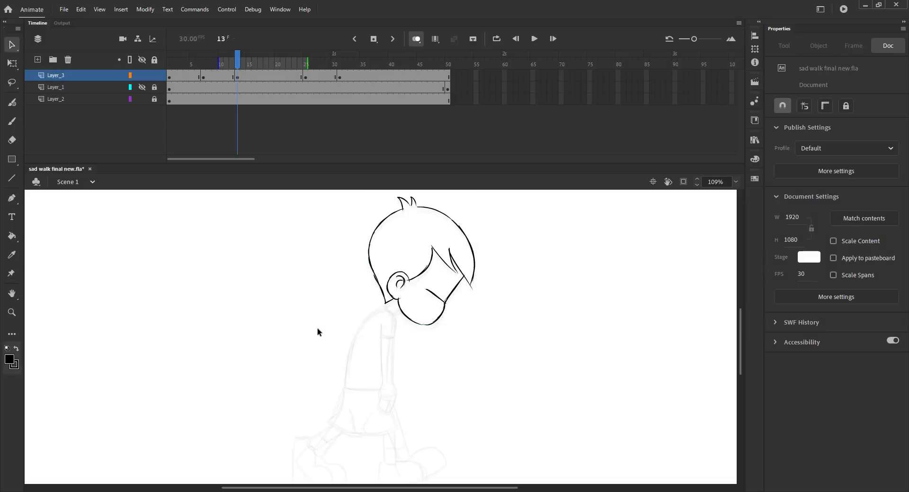
pyautogui.hotkey('ctrl', 's')
# Draw the neck, curved back, chest and waistline of the passing pose on frame 13 with the Classic Brush, and save
pyautogui.press('b')
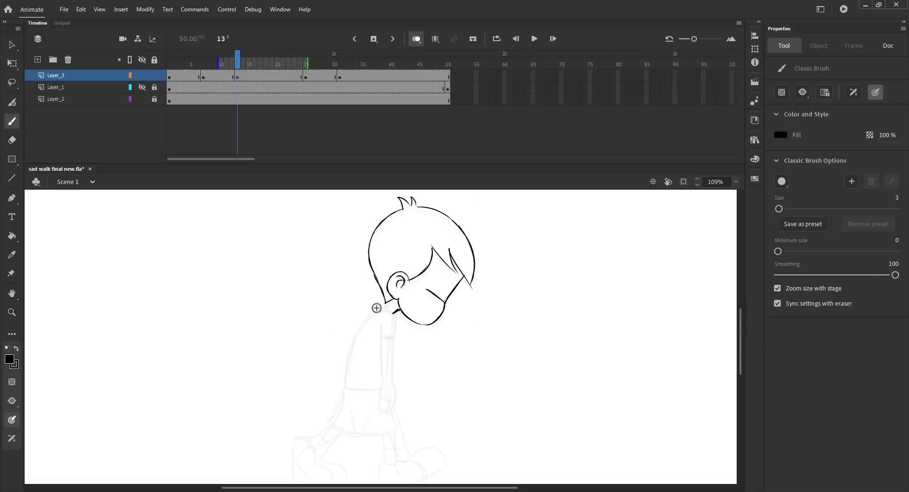
pyautogui.moveTo(376, 308)
pyautogui.mouseDown()
pyautogui.moveTo(395, 273)
pyautogui.moveTo(408, 271)
pyautogui.mouseUp()
pyautogui.hotkey('ctrl', 's')
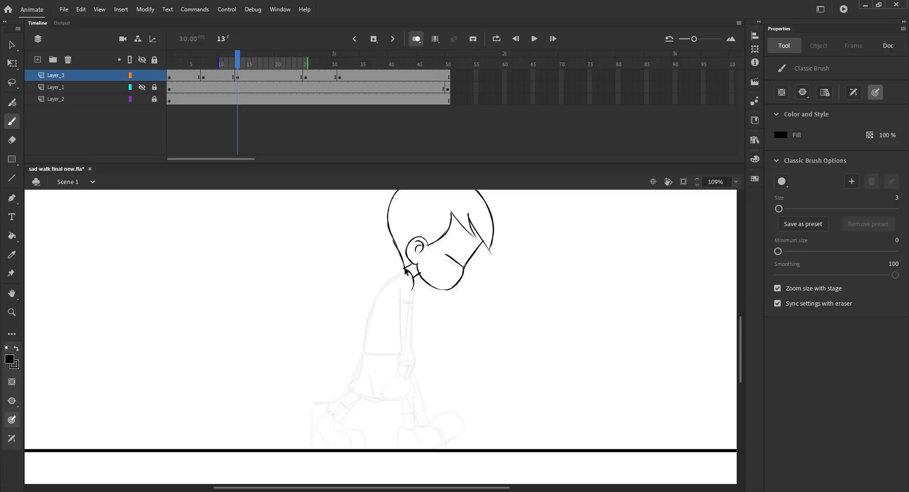
pyautogui.moveTo(405, 268)
pyautogui.mouseDown()
pyautogui.moveTo(371, 301)
pyautogui.moveTo(378, 292)
pyautogui.moveTo(366, 331)
pyautogui.moveTo(411, 286)
pyautogui.moveTo(407, 350)
pyautogui.mouseUp()
pyautogui.moveTo(367, 326)
pyautogui.mouseDown()
pyautogui.moveTo(399, 353)
pyautogui.moveTo(364, 351)
pyautogui.moveTo(407, 353)
pyautogui.mouseUp()
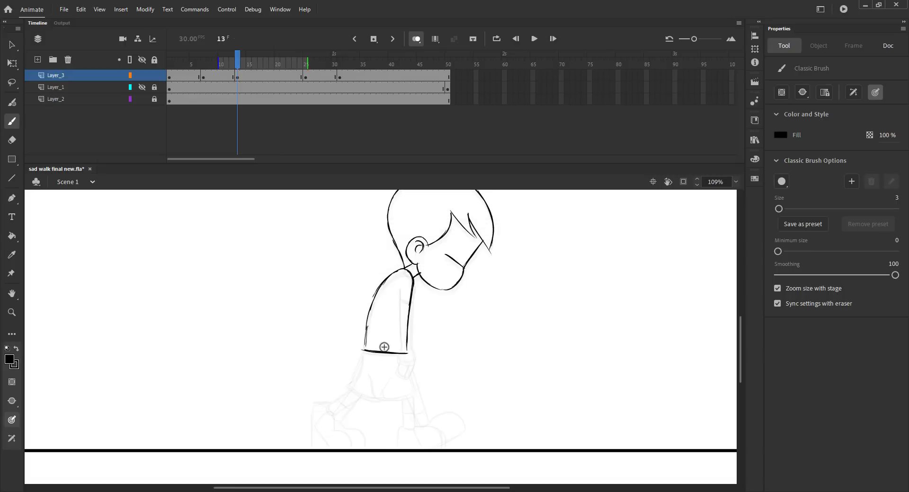
# Draw the shorts and the planted leg with its flat shoe below them on frame 13, and save
pyautogui.scroll(-2, 358, 312)
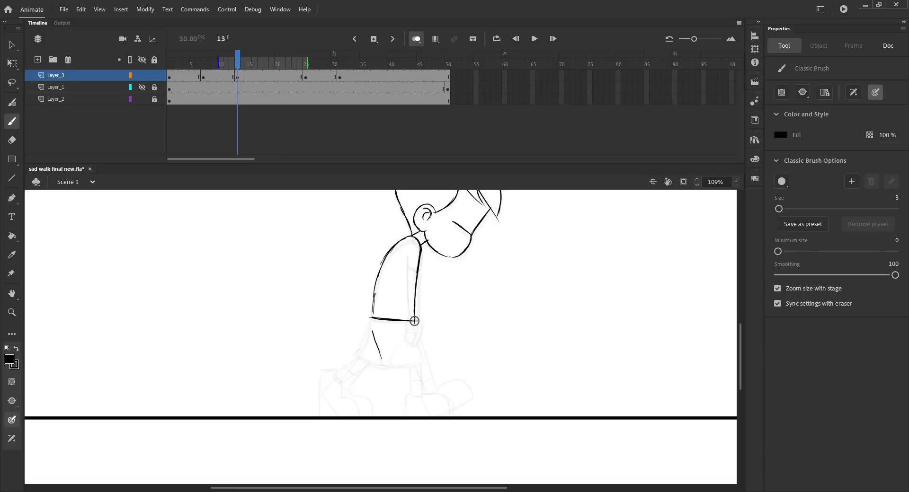
pyautogui.moveTo(414, 321); pyautogui.dragTo(423, 350)
pyautogui.moveTo(371, 318); pyautogui.dragTo(375, 338)
pyautogui.moveTo(423, 354); pyautogui.dragTo(382, 362)
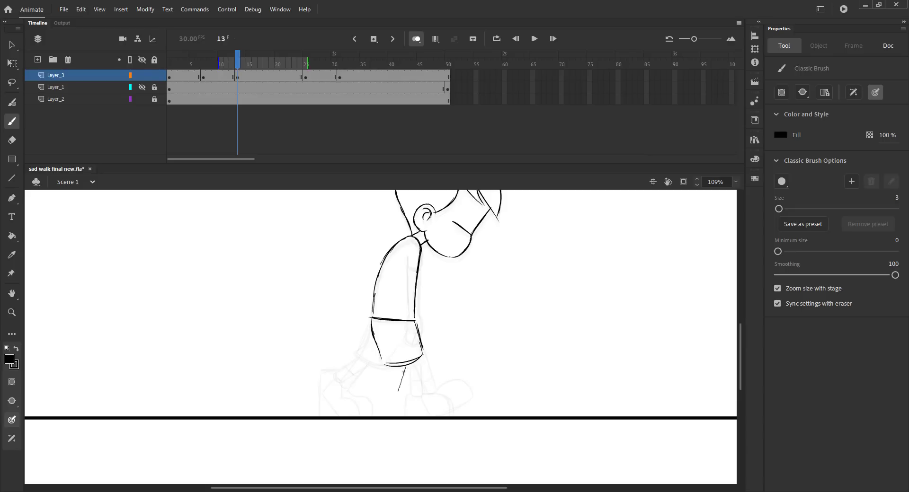
pyautogui.moveTo(398, 391)
pyautogui.mouseDown()
pyautogui.moveTo(385, 394)
pyautogui.moveTo(397, 379)
pyautogui.moveTo(390, 394)
pyautogui.mouseUp()
pyautogui.hotkey('ctrl', 'z')
pyautogui.hotkey('ctrl', 'z')
pyautogui.hotkey('ctrl', 'z')
pyautogui.moveTo(389, 365)
pyautogui.mouseDown()
pyautogui.moveTo(378, 396)
pyautogui.moveTo(390, 394)
pyautogui.moveTo(370, 409)
pyautogui.moveTo(399, 392)
pyautogui.moveTo(415, 412)
pyautogui.mouseUp()
pyautogui.hotkey('ctrl', 's')
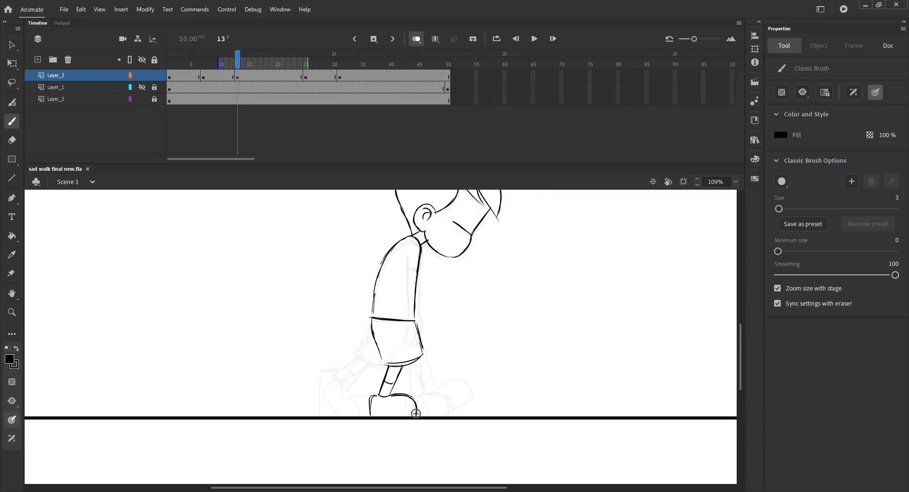
# Draw the far leg's bent shorts and raised shoe behind the planted leg on frame 13, shade them with hatching, and save
pyautogui.moveTo(420, 332)
pyautogui.mouseDown()
pyautogui.moveTo(427, 354)
pyautogui.moveTo(401, 370)
pyautogui.moveTo(370, 358)
pyautogui.moveTo(378, 386)
pyautogui.moveTo(384, 377)
pyautogui.mouseUp()
pyautogui.moveTo(371, 363); pyautogui.dragTo(387, 369)
pyautogui.moveTo(377, 357); pyautogui.dragTo(388, 365)
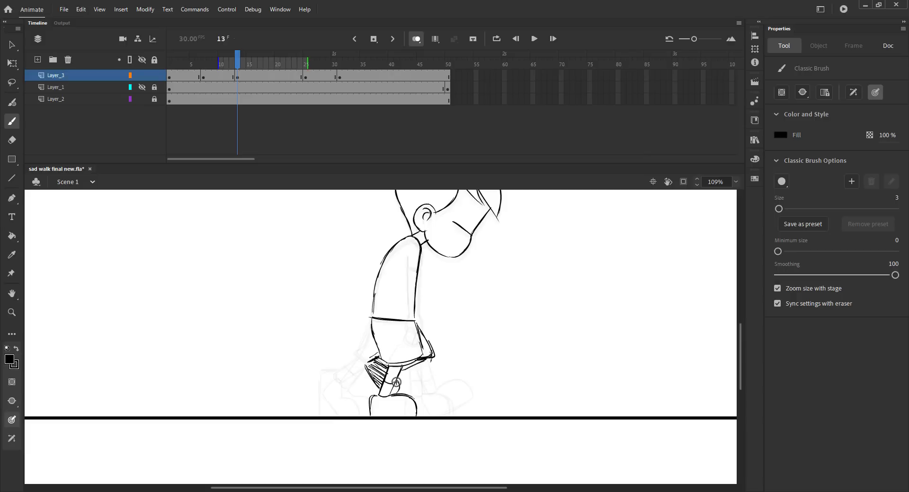
pyautogui.hotkey('ctrl', 's')
pyautogui.moveTo(430, 353); pyautogui.dragTo(421, 362)
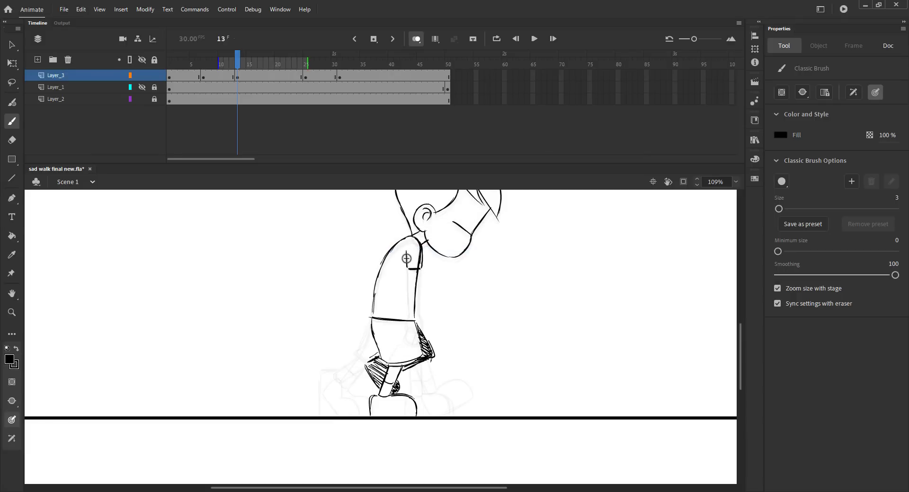
# Draw the sleeve, arm and hand on frame 13, and play the animation with onion skinning off
pyautogui.moveTo(407, 263); pyautogui.dragTo(411, 301)
pyautogui.moveTo(419, 262)
pyautogui.mouseDown()
pyautogui.moveTo(408, 338)
pyautogui.moveTo(409, 322)
pyautogui.mouseUp()
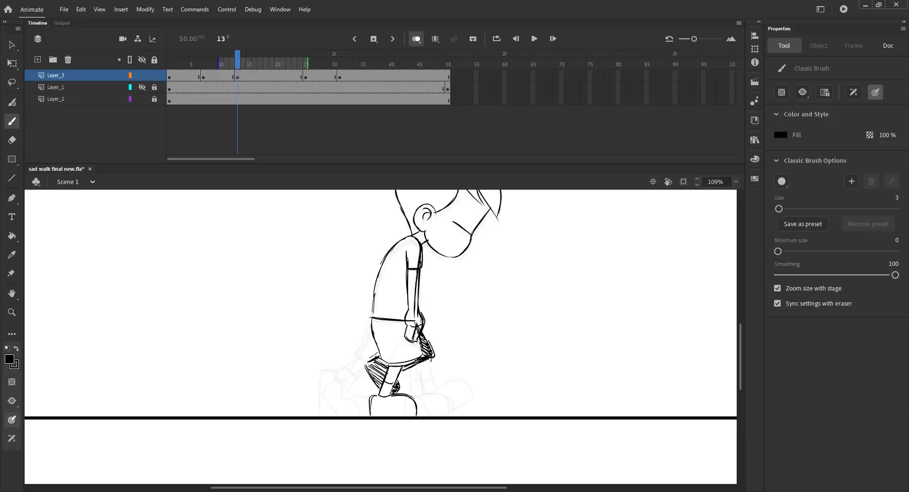
pyautogui.click(413, 38)
pyautogui.press('Return')
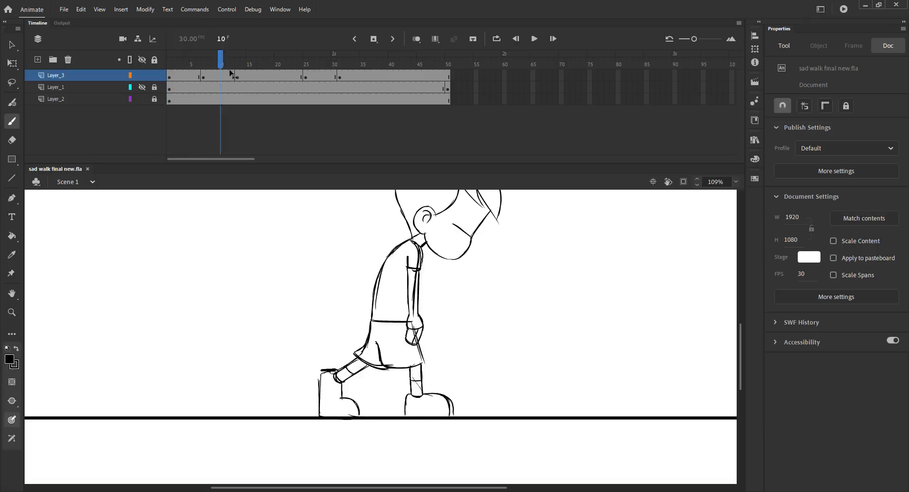
pyautogui.click(233, 83)
# Insert a blank keyframe at frame 37 and copy the frame 13 pose to frame 35 as an onion-skin reference, and save
pyautogui.moveTo(329, 69); pyautogui.dragTo(373, 76)
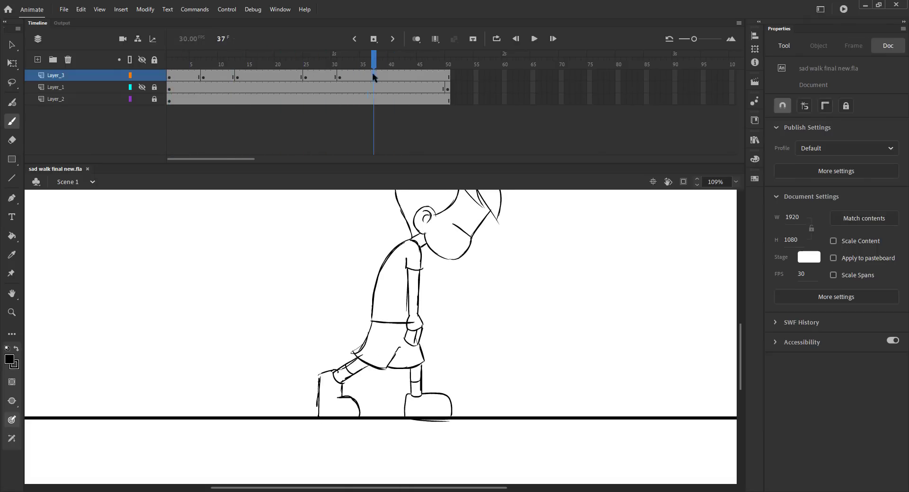
pyautogui.press('F7')
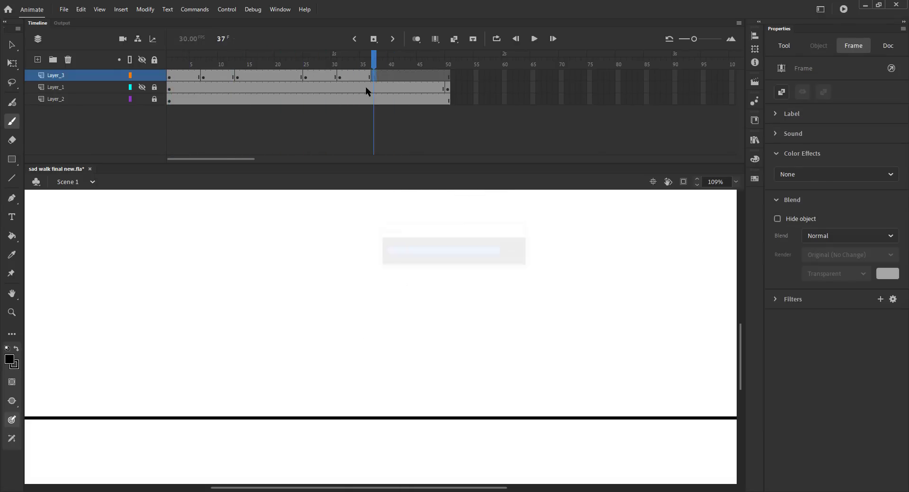
pyautogui.click(243, 79)
pyautogui.click(364, 80)
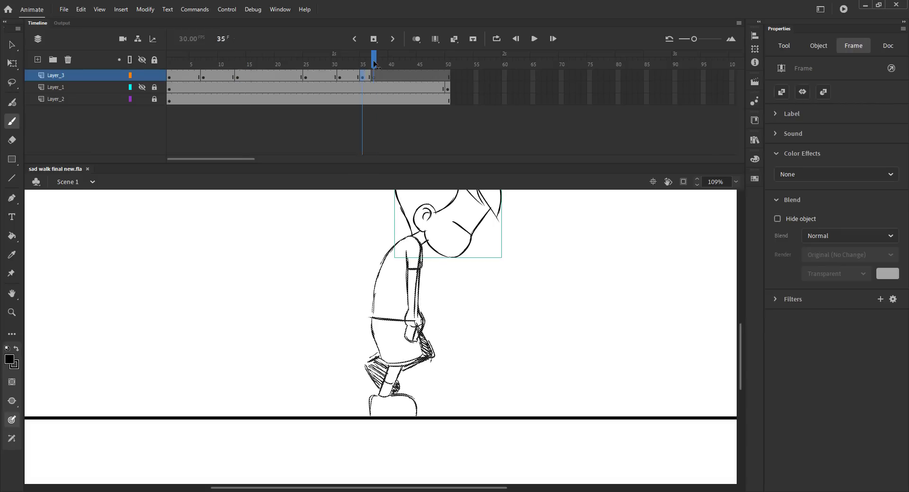
pyautogui.click(373, 60)
pyautogui.click(416, 39)
pyautogui.hotkey('ctrl', 's')
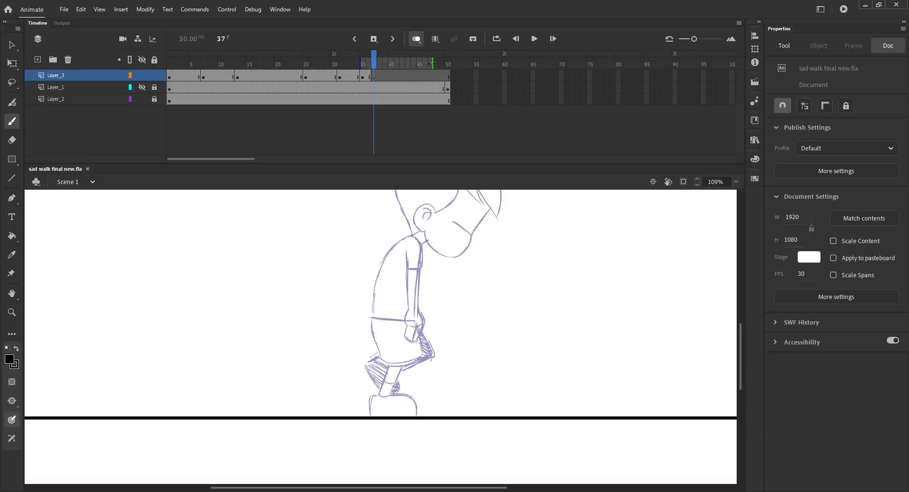
# Copy the head from the frame 35 reference pose and paste it in place on frame 37
pyautogui.press('v')
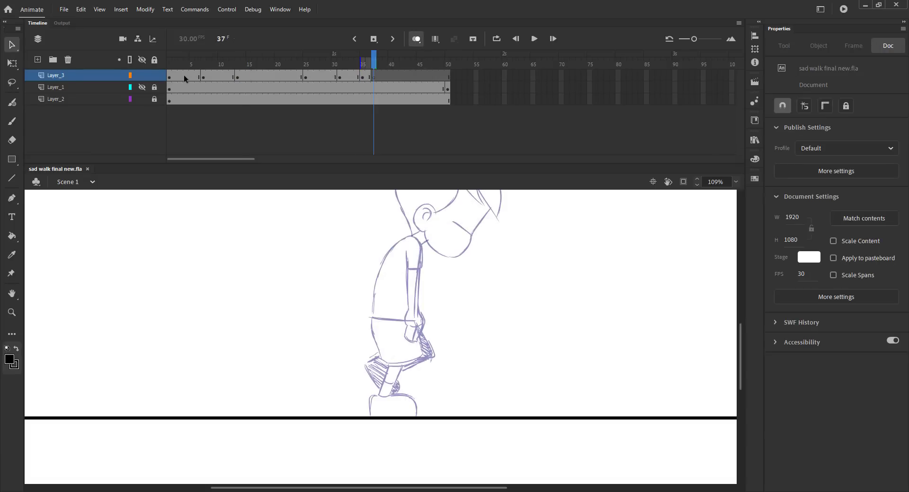
pyautogui.press(',')
pyautogui.click(403, 217)
pyautogui.click(328, 225)
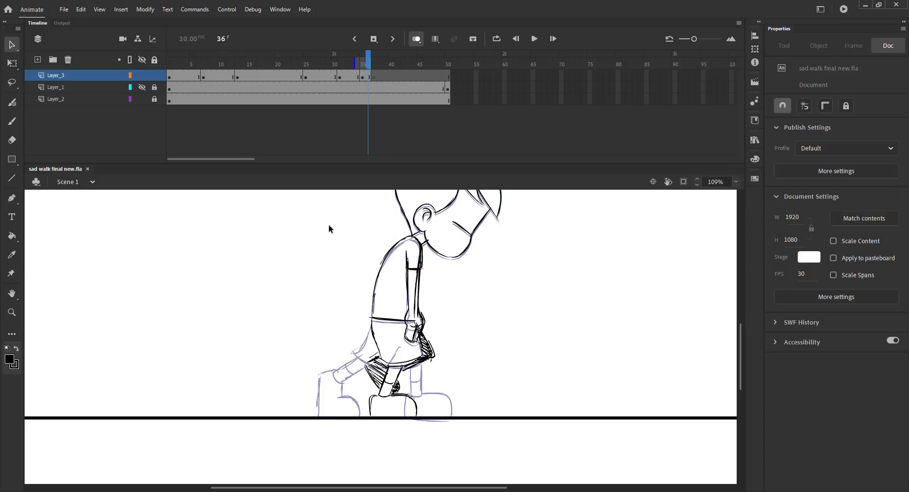
pyautogui.press('.')
pyautogui.hotkey('ctrl', 'shift', 'v')
pyautogui.click(339, 229)
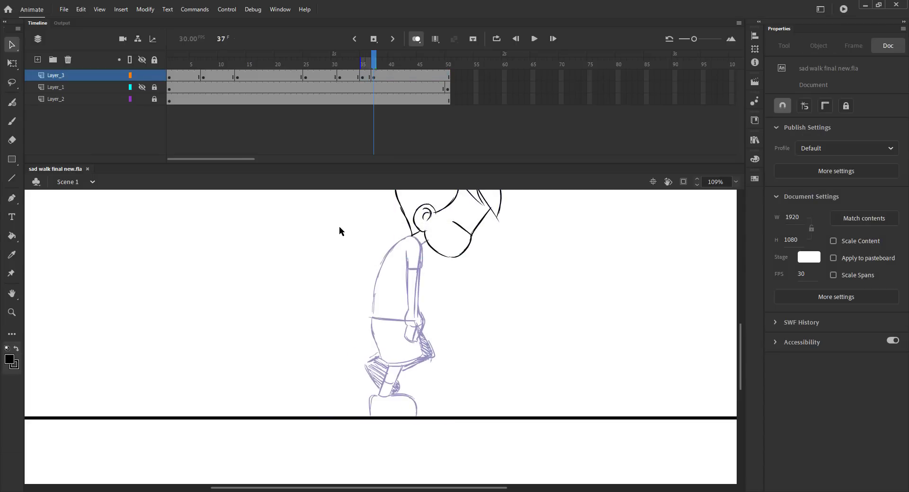
# Trace the neck, sleeve, arm and hand of the passing pose on frame 37 with the Classic Brush
pyautogui.press('b')
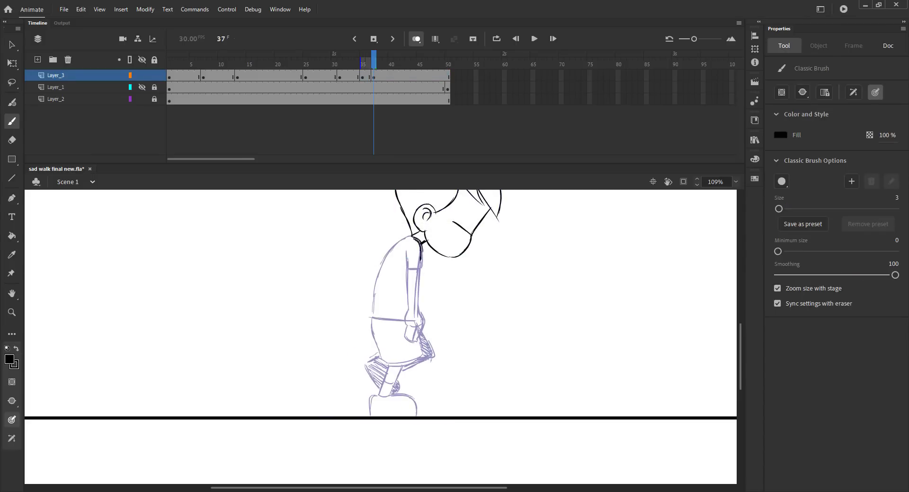
pyautogui.moveTo(420, 261); pyautogui.dragTo(420, 270)
pyautogui.moveTo(405, 252)
pyautogui.mouseDown()
pyautogui.moveTo(407, 311)
pyautogui.moveTo(419, 299)
pyautogui.moveTo(423, 327)
pyautogui.moveTo(416, 341)
pyautogui.mouseUp()
pyautogui.moveTo(409, 309); pyautogui.dragTo(406, 334)
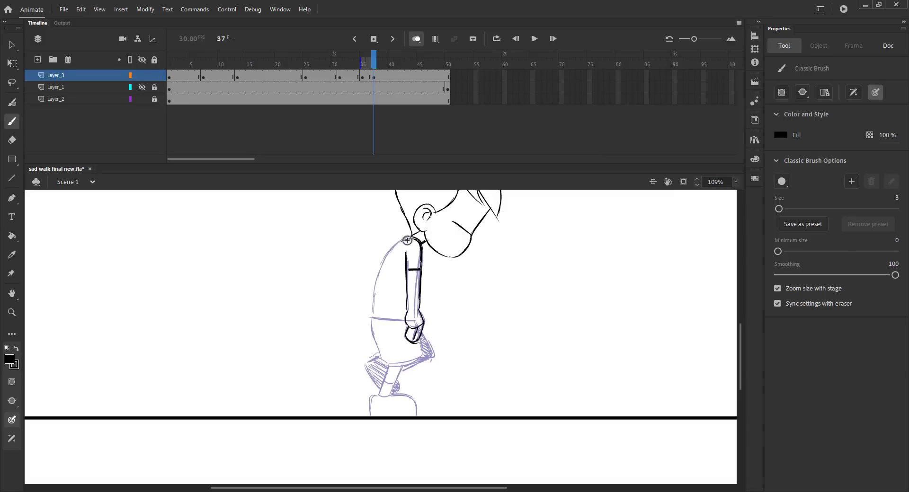
# Trace the back and waistline on frame 37, and draw the shorts with the near thigh bent forward
pyautogui.moveTo(407, 240)
pyautogui.mouseDown()
pyautogui.moveTo(371, 319)
pyautogui.moveTo(405, 318)
pyautogui.moveTo(420, 330)
pyautogui.moveTo(381, 340)
pyautogui.moveTo(393, 360)
pyautogui.moveTo(432, 354)
pyautogui.mouseUp()
pyautogui.moveTo(371, 318); pyautogui.dragTo(376, 342)
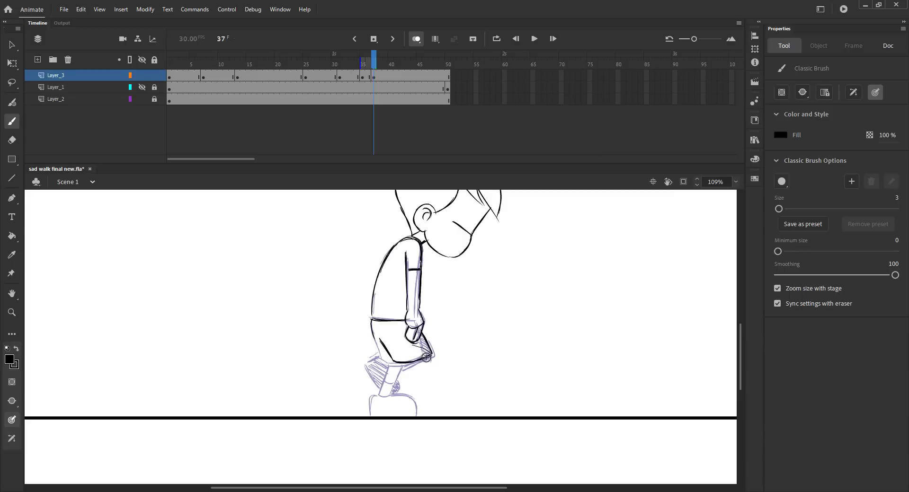
# Redo the hem of the shorts and draw the raised near shoe behind the knee on frame 37, and save
pyautogui.moveTo(426, 357); pyautogui.dragTo(393, 365)
pyautogui.hotkey('ctrl', 'z')
pyautogui.hotkey('ctrl', 'z')
pyautogui.hotkey('ctrl', 'z')
pyautogui.moveTo(381, 360); pyautogui.dragTo(368, 363)
pyautogui.moveTo(366, 366)
pyautogui.mouseDown()
pyautogui.moveTo(383, 394)
pyautogui.moveTo(392, 370)
pyautogui.moveTo(384, 396)
pyautogui.mouseUp()
pyautogui.hotkey('ctrl', 's')
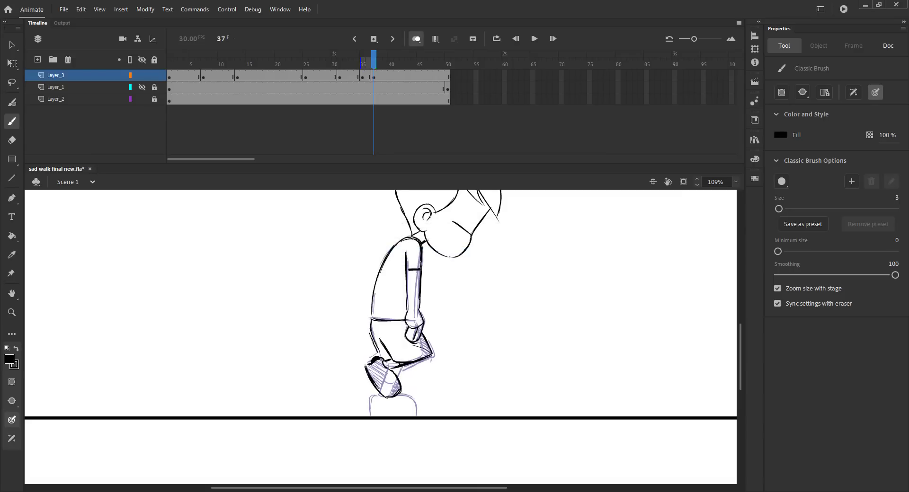
# Draw the planted far shoe on frame 37, hatch it and the far side of the shorts, and save
pyautogui.moveTo(378, 395)
pyautogui.mouseDown()
pyautogui.moveTo(370, 409)
pyautogui.moveTo(412, 403)
pyautogui.mouseUp()
pyautogui.hotkey('ctrl', 's')
pyautogui.moveTo(376, 338); pyautogui.dragTo(391, 362)
pyautogui.moveTo(343, 299); pyautogui.dragTo(339, 308)
pyautogui.hotkey('ctrl', '2')
pyautogui.hotkey('ctrl', 's')
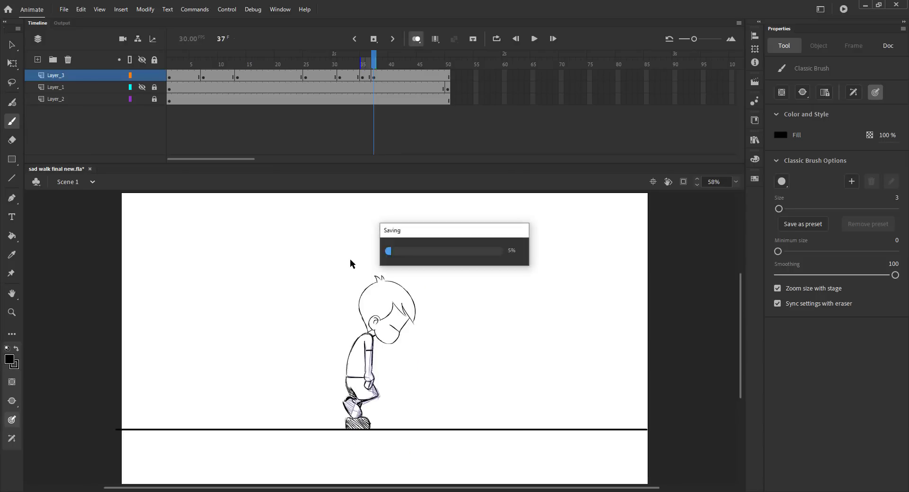
# Turn off onion skinning, remove the reference keyframe at frame 35, play the animation, and save
pyautogui.click(417, 39)
pyautogui.moveTo(369, 61); pyautogui.dragTo(204, 88)
pyautogui.click(365, 73)
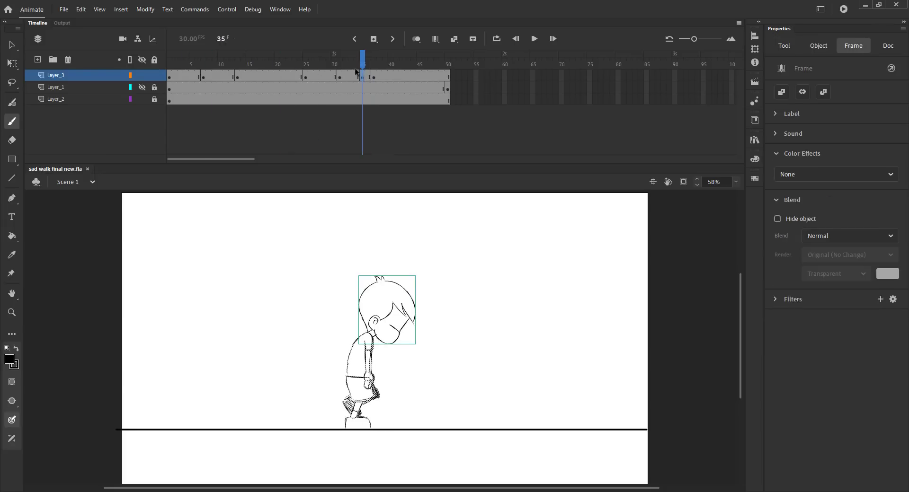
pyautogui.press('Return')
pyautogui.hotkey('ctrl', 's')
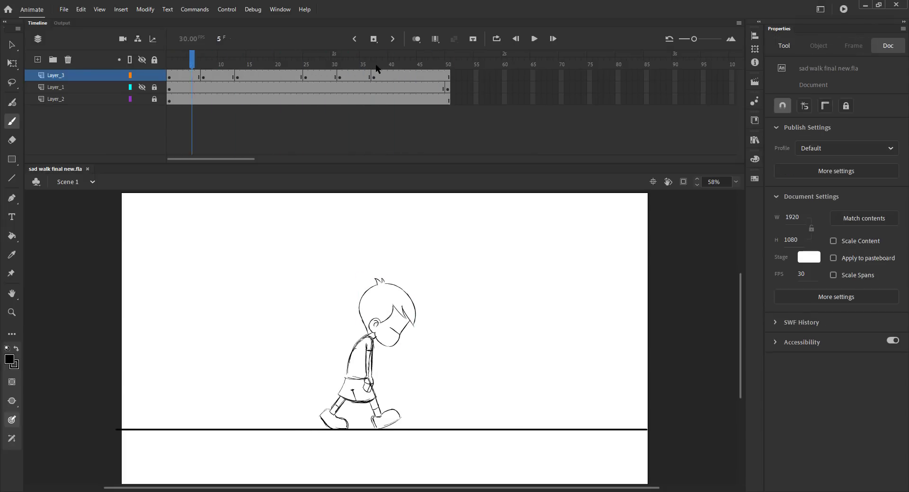
# Copy the frame 1 pose to frame 49 on Layer_3, insert a blank keyframe at frame 19, and save
pyautogui.moveTo(376, 69); pyautogui.dragTo(311, 67)
pyautogui.click(180, 75)
pyautogui.hotkey('ctrl', 's')
pyautogui.hotkey('ctrl', 's')
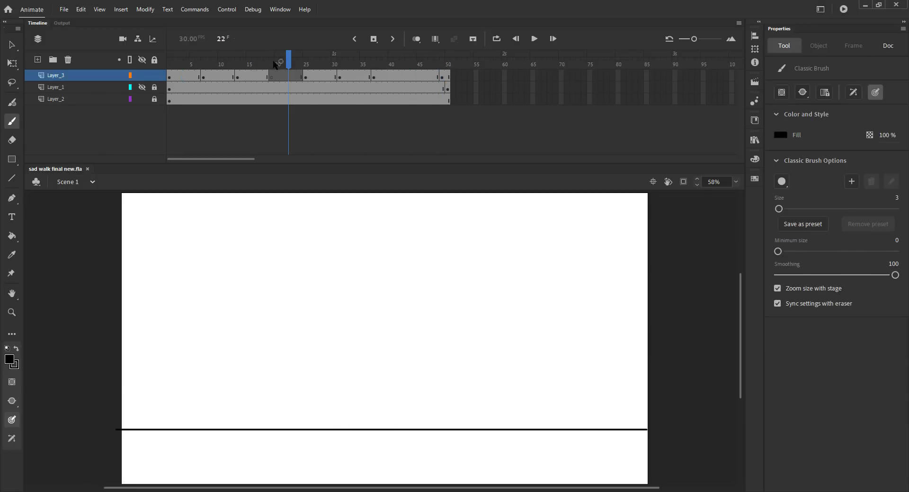
# Copy the boy's head from the frame 16 pose, paste it in place on frame 19, and turn on onion skinning
pyautogui.moveTo(276, 67); pyautogui.dragTo(255, 67)
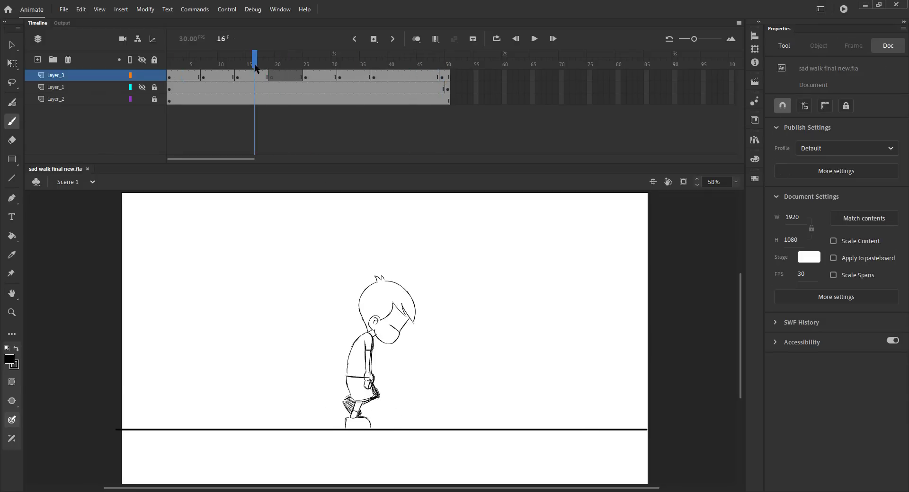
pyautogui.press('v')
pyautogui.click(380, 307)
pyautogui.hotkey('ctrl', 'c')
pyautogui.press('.')
pyautogui.press('.')
pyautogui.press('.')
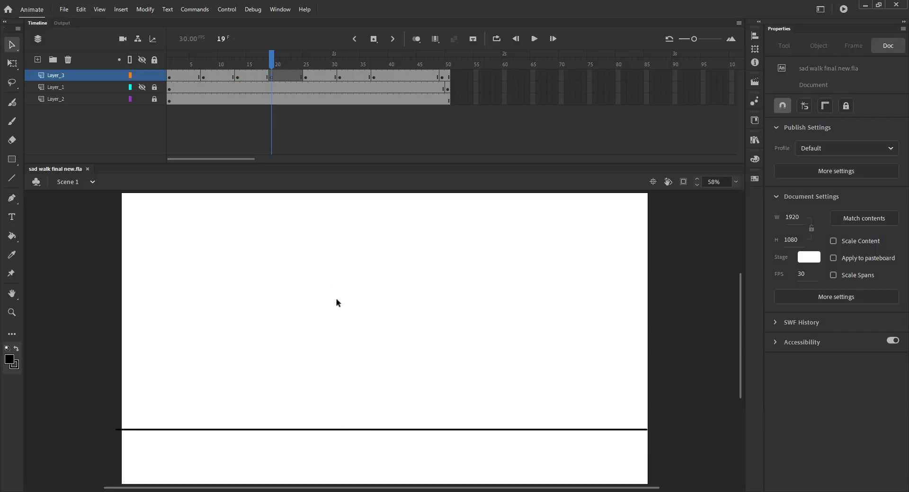
pyautogui.hotkey('ctrl', 'shift', 'v')
pyautogui.click(414, 40)
pyautogui.press('z')
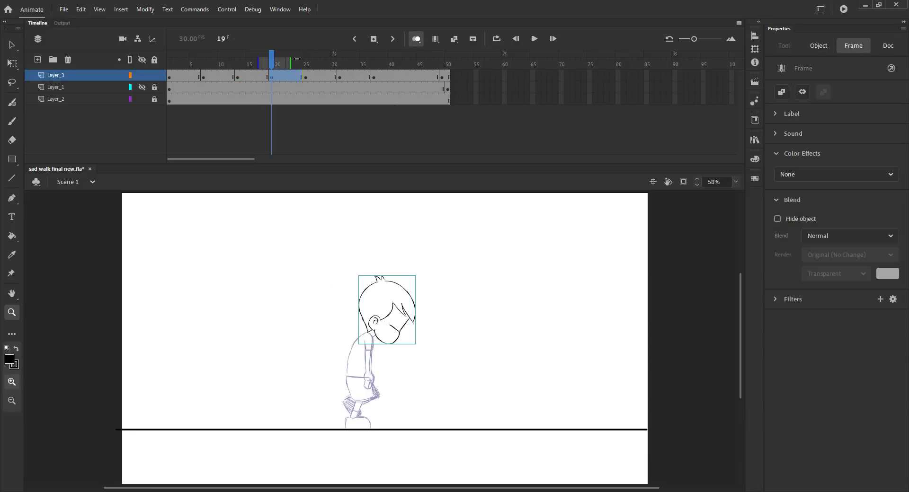
# Extend the onion skin range and nudge the frame 19 head down and forward to X 868.1, Y 306.55
pyautogui.moveTo(306, 318); pyautogui.dragTo(432, 438)
pyautogui.press('v')
pyautogui.moveTo(337, 253); pyautogui.dragTo(347, 294)
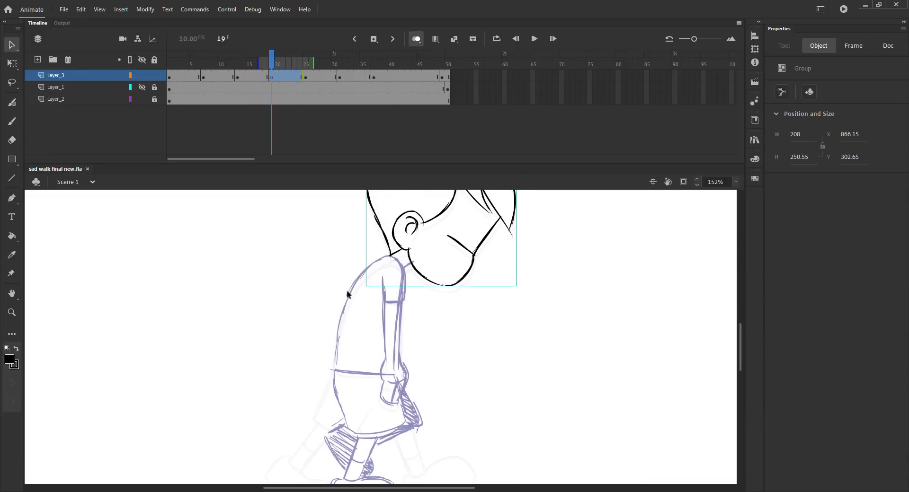
pyautogui.click(330, 280)
pyautogui.click(384, 243)
pyautogui.press('Down')
pyautogui.press('Down')
pyautogui.press('Right')
pyautogui.press('Right')
pyautogui.press('Down')
pyautogui.press('Down')
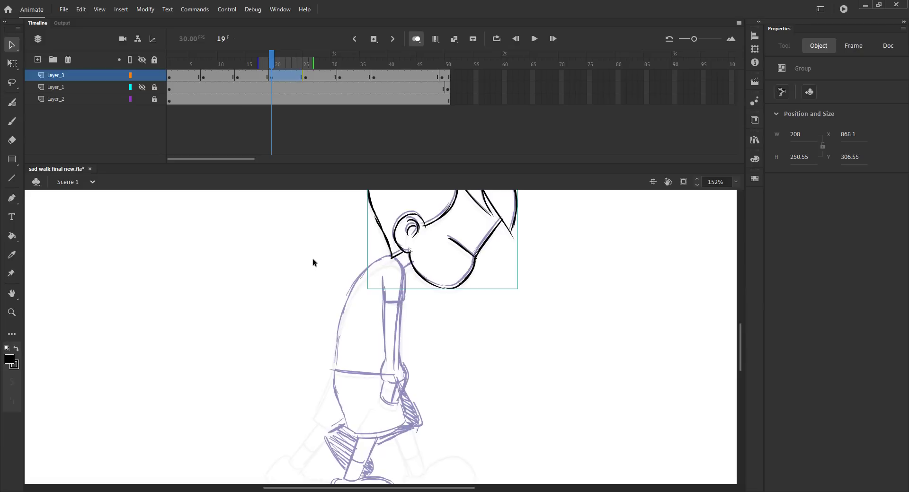
pyautogui.click(313, 263)
# Draw the neck, the sleeve and the curved back on frame 19 with the Classic Brush, and save
pyautogui.press('b')
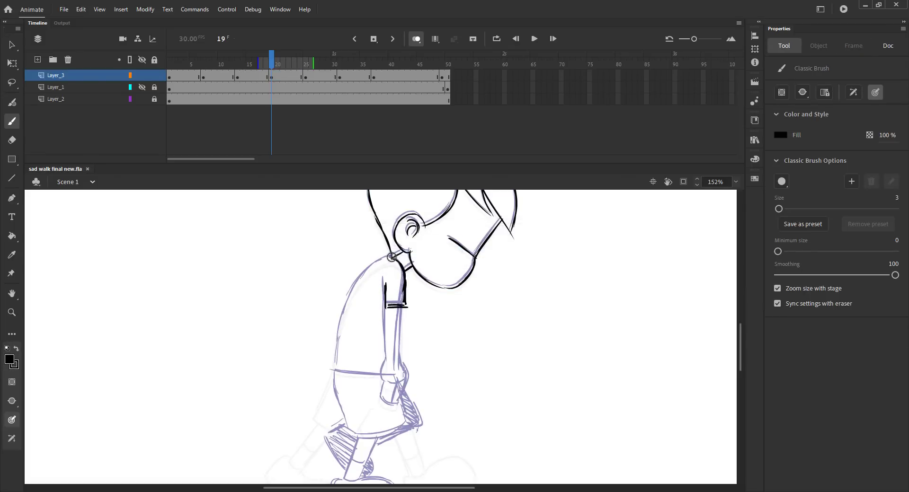
pyautogui.moveTo(404, 271)
pyautogui.mouseDown()
pyautogui.moveTo(373, 269)
pyautogui.moveTo(392, 261)
pyautogui.moveTo(350, 299)
pyautogui.moveTo(360, 283)
pyautogui.moveTo(335, 365)
pyautogui.mouseUp()
pyautogui.hotkey('ctrl', 'z')
pyautogui.hotkey('ctrl', 's')
pyautogui.moveTo(351, 327); pyautogui.dragTo(348, 261)
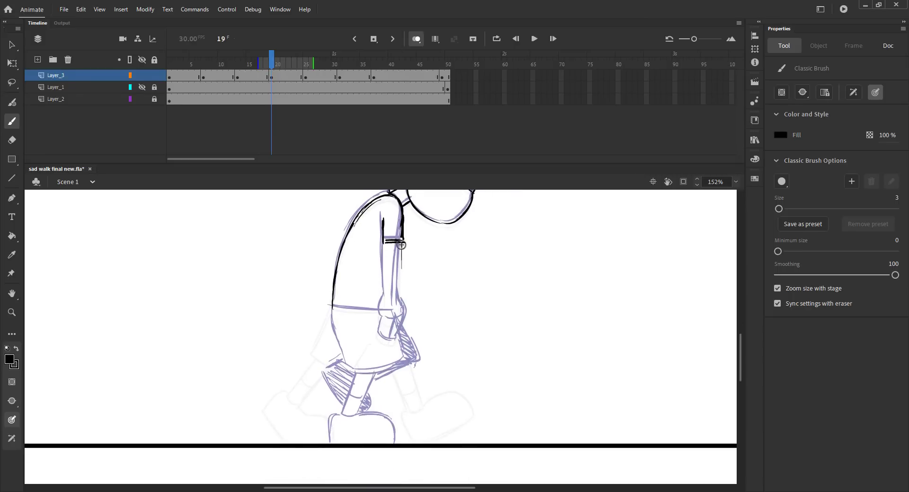
# Draw the shirt's bottom edge, the hanging near arm and the hand with its fingers on frame 19
pyautogui.moveTo(401, 244); pyautogui.dragTo(401, 278)
pyautogui.moveTo(332, 308); pyautogui.dragTo(385, 311)
pyautogui.moveTo(384, 242); pyautogui.dragTo(383, 280)
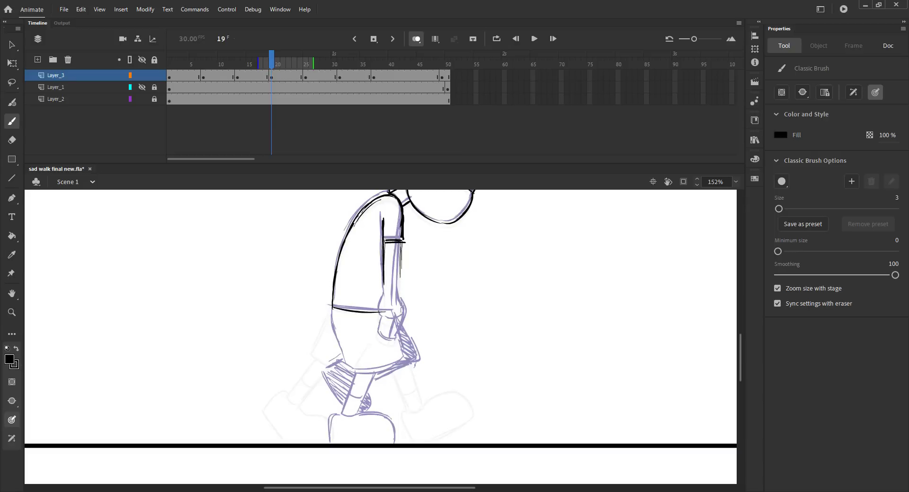
pyautogui.moveTo(383, 235); pyautogui.dragTo(382, 304)
pyautogui.moveTo(400, 238); pyautogui.dragTo(399, 299)
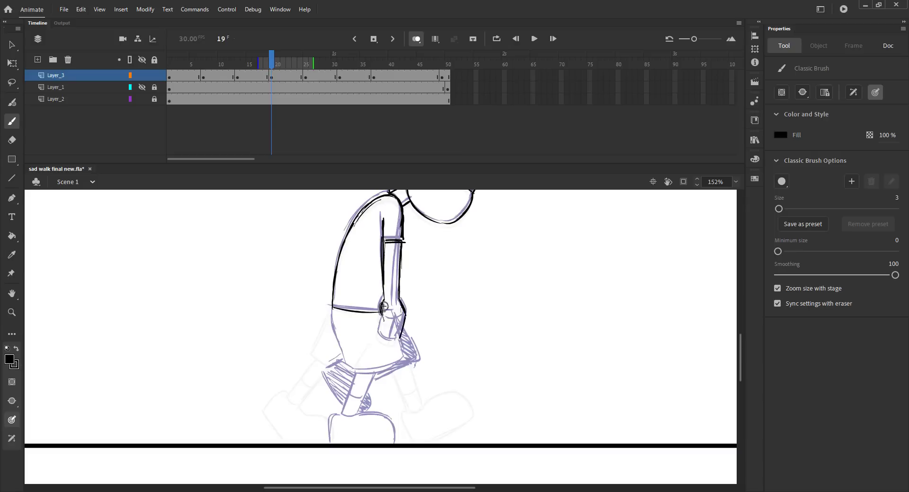
pyautogui.moveTo(384, 318); pyautogui.dragTo(406, 316)
pyautogui.moveTo(396, 321); pyautogui.dragTo(391, 341)
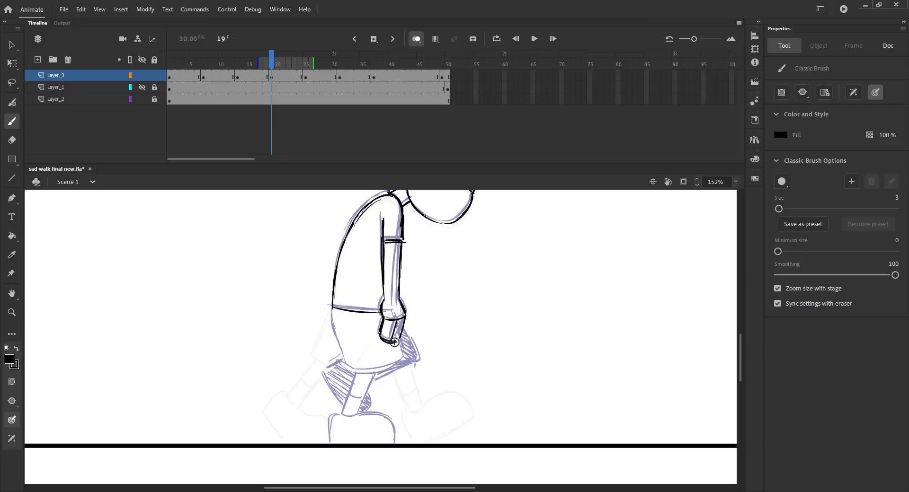
# Draw the shorts on frame 19 and the planted near leg with its shoe, set behind the previous pose's shoe
pyautogui.moveTo(396, 339); pyautogui.dragTo(391, 370)
pyautogui.moveTo(333, 308)
pyautogui.mouseDown()
pyautogui.moveTo(332, 343)
pyautogui.moveTo(388, 369)
pyautogui.moveTo(340, 414)
pyautogui.mouseUp()
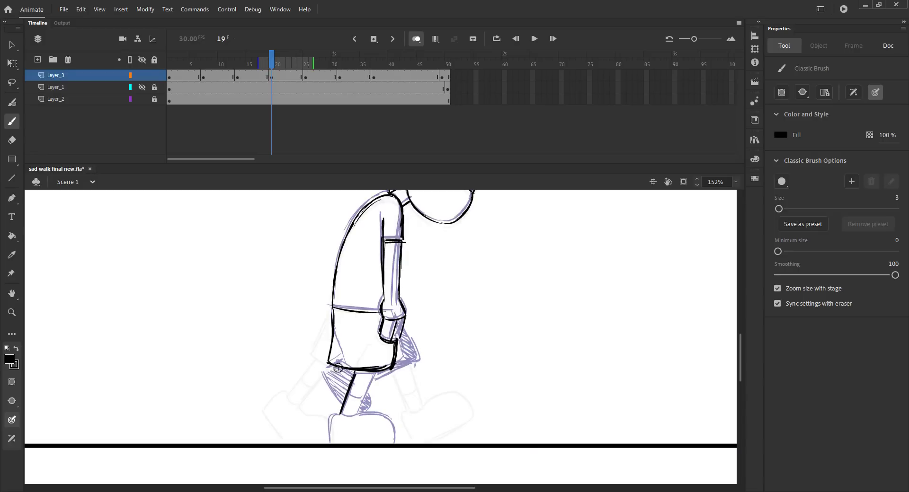
pyautogui.moveTo(339, 370)
pyautogui.mouseDown()
pyautogui.moveTo(325, 409)
pyautogui.moveTo(340, 413)
pyautogui.mouseUp()
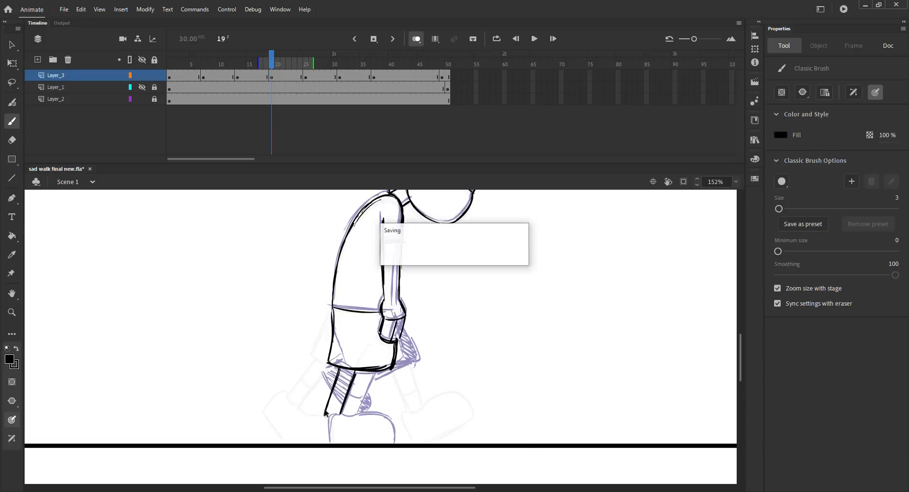
pyautogui.hotkey('ctrl', 'z')
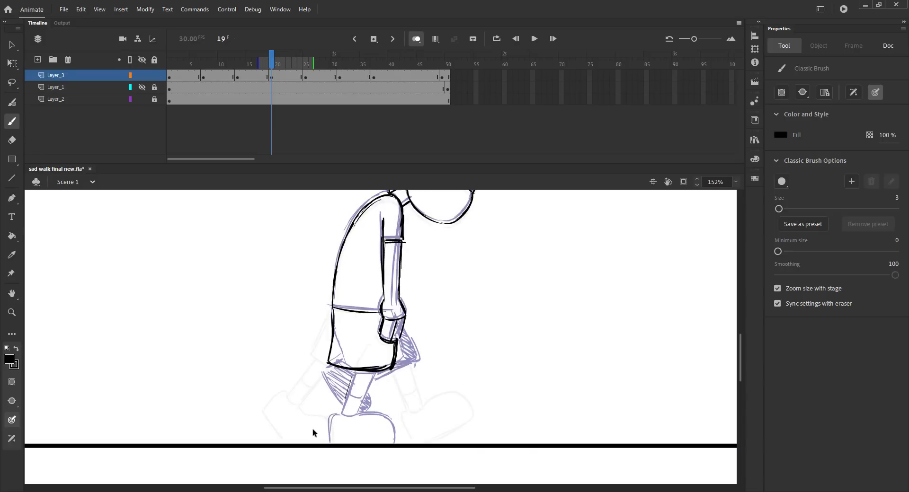
pyautogui.moveTo(336, 368)
pyautogui.mouseDown()
pyautogui.moveTo(316, 413)
pyautogui.moveTo(329, 410)
pyautogui.mouseUp()
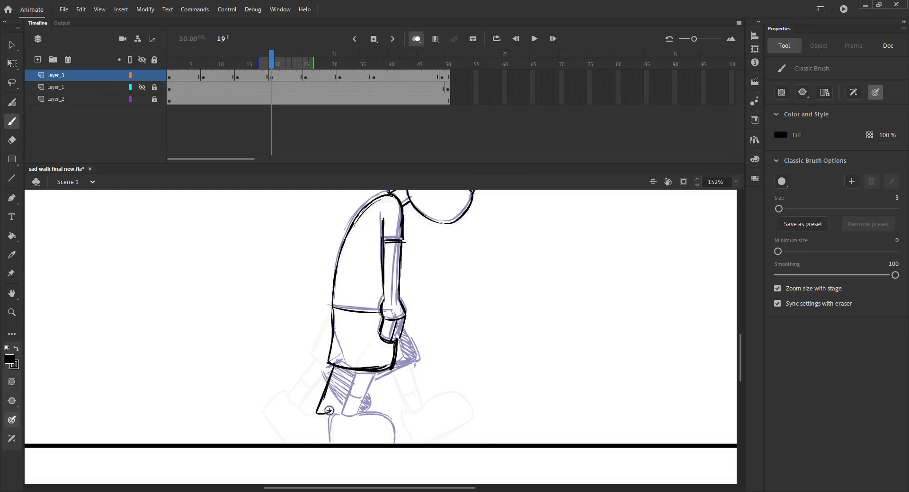
pyautogui.moveTo(349, 371)
pyautogui.mouseDown()
pyautogui.moveTo(332, 407)
pyautogui.moveTo(316, 407)
pyautogui.moveTo(360, 412)
pyautogui.moveTo(336, 412)
pyautogui.moveTo(369, 430)
pyautogui.moveTo(337, 415)
pyautogui.moveTo(299, 445)
pyautogui.mouseUp()
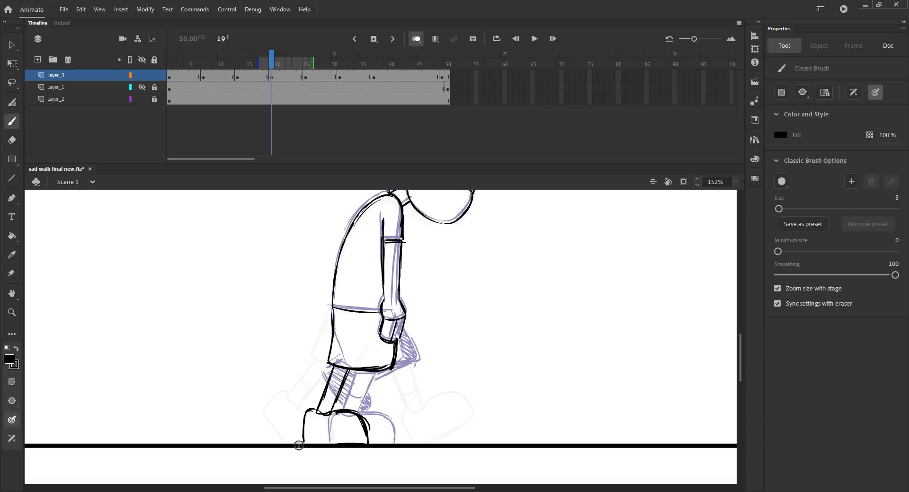
# Draw the far side of the shorts and the far leg with its shoe lifted forward on frame 19, and save
pyautogui.moveTo(403, 324)
pyautogui.mouseDown()
pyautogui.moveTo(422, 364)
pyautogui.moveTo(389, 368)
pyautogui.moveTo(412, 389)
pyautogui.moveTo(384, 426)
pyautogui.mouseUp()
pyautogui.hotkey('ctrl', 's')
pyautogui.hotkey('ctrl', 's')
pyautogui.hotkey('ctrl', 's')
pyautogui.moveTo(388, 404)
pyautogui.mouseDown()
pyautogui.moveTo(433, 401)
pyautogui.moveTo(447, 413)
pyautogui.mouseUp()
pyautogui.moveTo(386, 430); pyautogui.dragTo(457, 424)
pyautogui.hotkey('ctrl', 's')
pyautogui.hotkey('ctrl', '2')
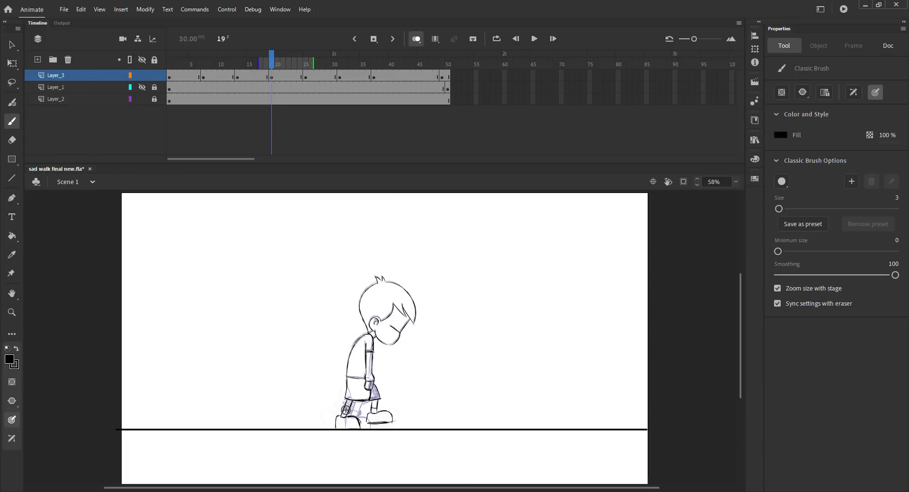
# Turn off onion skinning, check the frame 19 pose, and touch up the hem of the shorts
pyautogui.click(416, 40)
pyautogui.moveTo(271, 61)
pyautogui.mouseDown()
pyautogui.moveTo(233, 74)
pyautogui.moveTo(341, 74)
pyautogui.moveTo(260, 81)
pyautogui.moveTo(271, 80)
pyautogui.mouseUp()
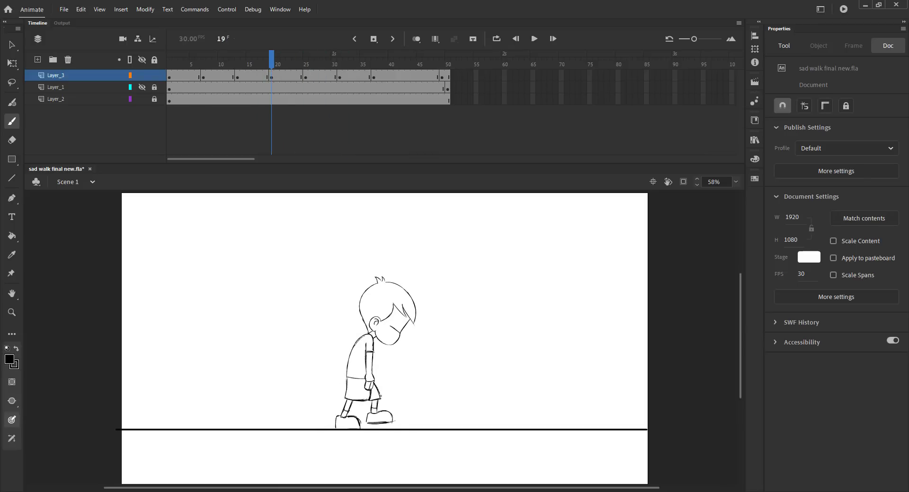
pyautogui.moveTo(367, 402); pyautogui.dragTo(360, 402)
pyautogui.moveTo(271, 61)
pyautogui.mouseDown()
pyautogui.moveTo(213, 76)
pyautogui.moveTo(361, 76)
pyautogui.moveTo(200, 76)
pyautogui.moveTo(271, 76)
pyautogui.mouseUp()
# Paste the frame 19 head in place on a blank keyframe at frame 43, copy the frame 19 pose to frame 41 as reference, and save
pyautogui.press('v')
pyautogui.click(392, 311)
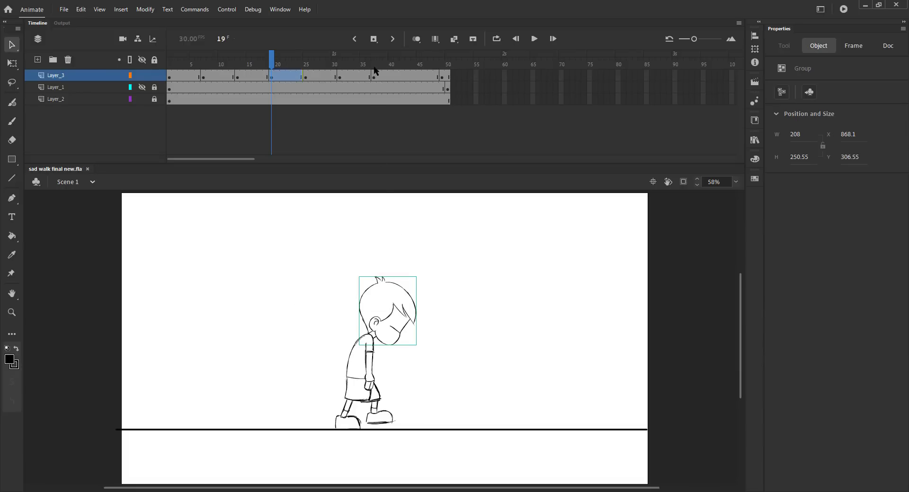
pyautogui.moveTo(377, 67); pyautogui.dragTo(407, 75)
pyautogui.click(407, 76)
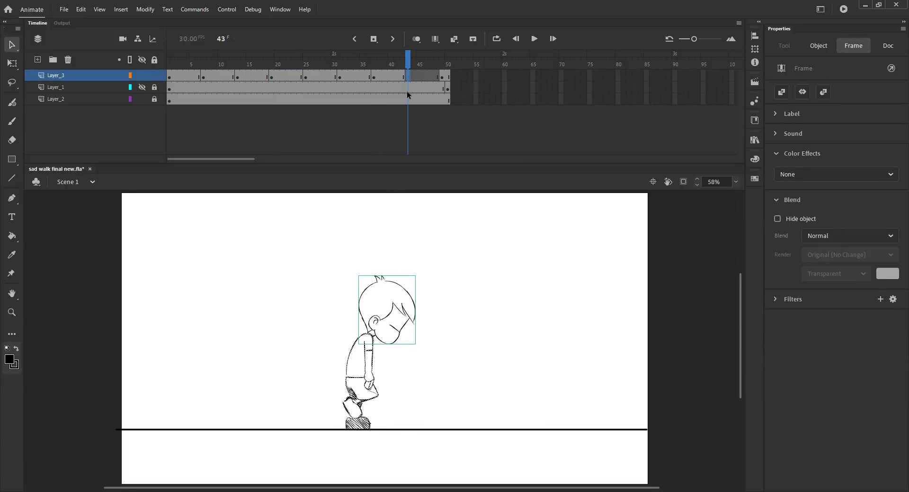
pyautogui.hotkey('ctrl', 's')
pyautogui.click(276, 76)
pyautogui.moveTo(394, 75); pyautogui.dragTo(407, 65)
pyautogui.hotkey('ctrl', 'shift', 'v')
pyautogui.hotkey('ctrl', 's')
# Turn on onion skinning and trace the neck, sleeve, near arm and hand on frame 43 with the Classic Brush
pyautogui.click(412, 39)
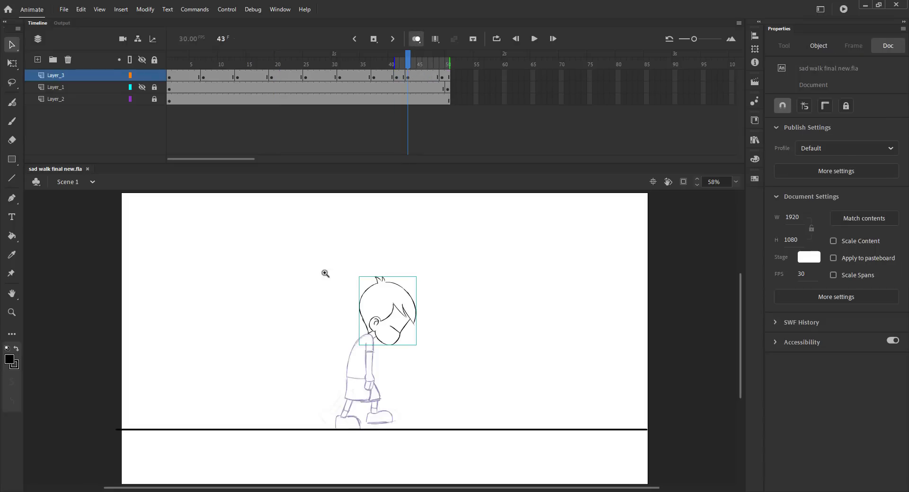
pyautogui.click(325, 274)
pyautogui.press('b')
pyautogui.hotkey('ctrl', 's')
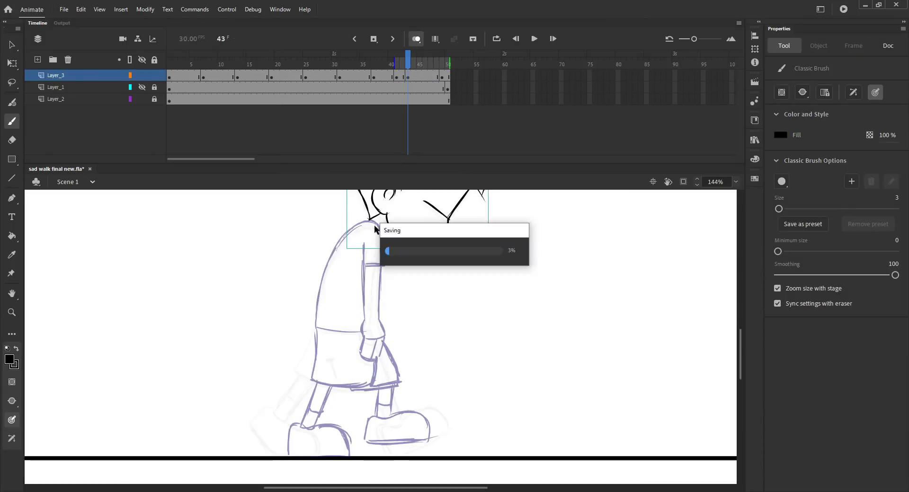
pyautogui.moveTo(381, 225); pyautogui.dragTo(381, 325)
pyautogui.moveTo(363, 263); pyautogui.dragTo(363, 333)
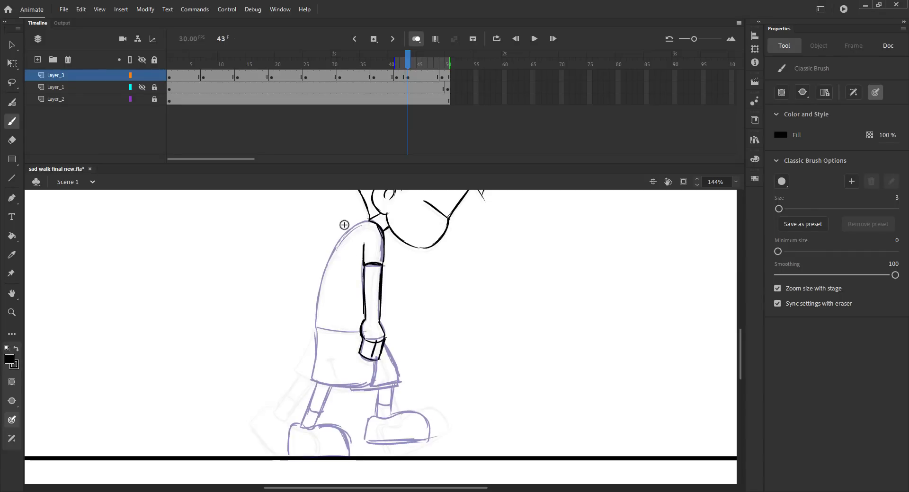
# Draw the curved back, the shirt's bottom edge and the shorts on frame 43, and save
pyautogui.moveTo(366, 221)
pyautogui.mouseDown()
pyautogui.moveTo(338, 237)
pyautogui.moveTo(320, 292)
pyautogui.moveTo(363, 329)
pyautogui.mouseUp()
pyautogui.hotkey('ctrl', 's')
pyautogui.moveTo(329, 355)
pyautogui.mouseDown()
pyautogui.moveTo(340, 369)
pyautogui.moveTo(384, 350)
pyautogui.mouseUp()
pyautogui.hotkey('ctrl', 's')
pyautogui.moveTo(343, 389); pyautogui.dragTo(398, 379)
# Draw the near leg with its shoe lifted forward and the fold in the shorts on frame 43, and save
pyautogui.moveTo(389, 414); pyautogui.dragTo(388, 420)
pyautogui.moveTo(379, 387)
pyautogui.mouseDown()
pyautogui.moveTo(375, 420)
pyautogui.moveTo(390, 403)
pyautogui.moveTo(351, 369)
pyautogui.mouseUp()
pyautogui.hotkey('ctrl', 's')
pyautogui.hotkey('ctrl', 's')
pyautogui.moveTo(363, 382); pyautogui.dragTo(416, 407)
pyautogui.hotkey('ctrl', 's')
# Draw the planted far leg and its shoe behind the body on frame 43
pyautogui.moveTo(300, 292)
pyautogui.mouseDown()
pyautogui.moveTo(296, 342)
pyautogui.moveTo(334, 353)
pyautogui.moveTo(299, 391)
pyautogui.mouseUp()
pyautogui.moveTo(304, 346); pyautogui.dragTo(290, 392)
pyautogui.moveTo(295, 373); pyautogui.dragTo(313, 372)
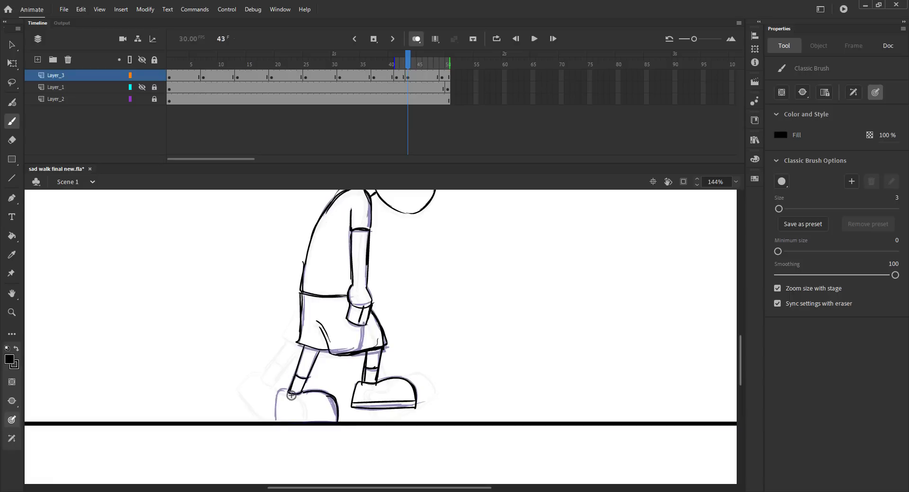
pyautogui.moveTo(291, 396); pyautogui.dragTo(276, 421)
pyautogui.hotkey('ctrl', '2')
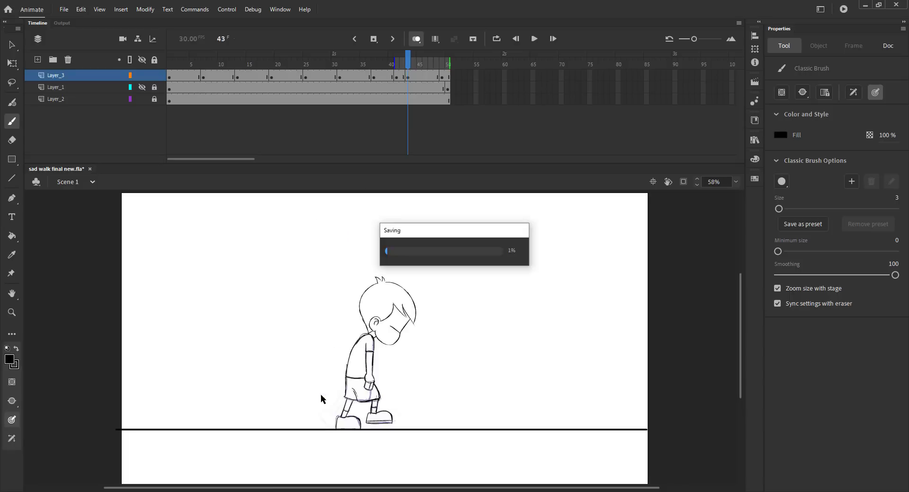
# Remove the reference keyframe at frame 41 on Layer_3 and turn off onion skinning
pyautogui.press('v')
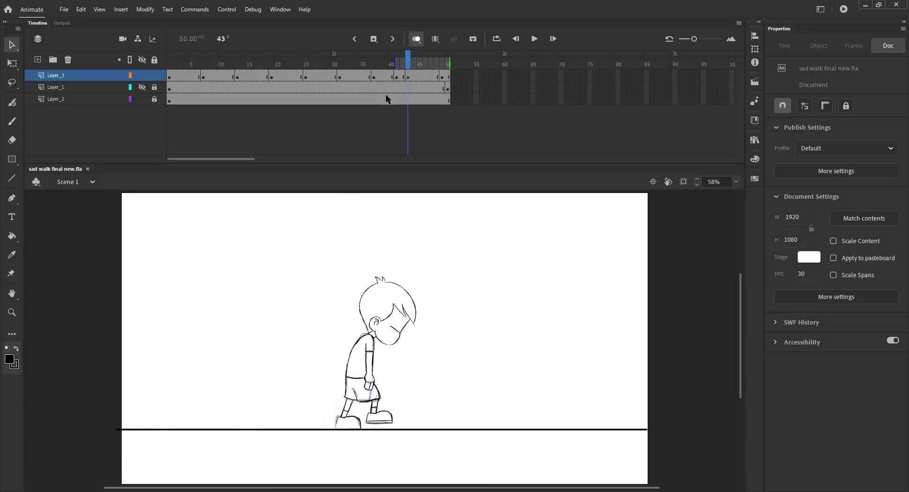
pyautogui.click(397, 76)
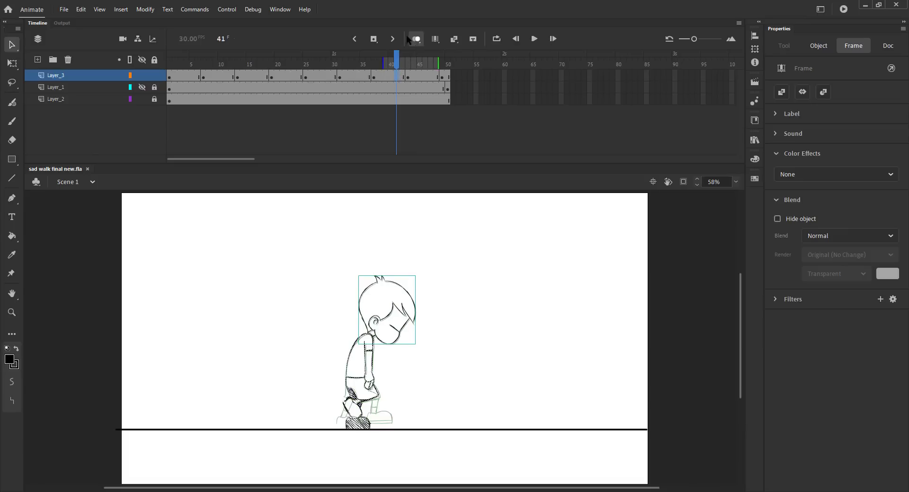
pyautogui.click(416, 39)
pyautogui.click(431, 63)
# Clear the Layer_3 keyframe at frame 49, remove the frames from 49 onward on all layers, and test the movie
pyautogui.click(441, 73)
pyautogui.moveTo(442, 73)
pyautogui.mouseDown()
pyautogui.moveTo(414, 72)
pyautogui.moveTo(437, 72)
pyautogui.moveTo(456, 107)
pyautogui.mouseUp()
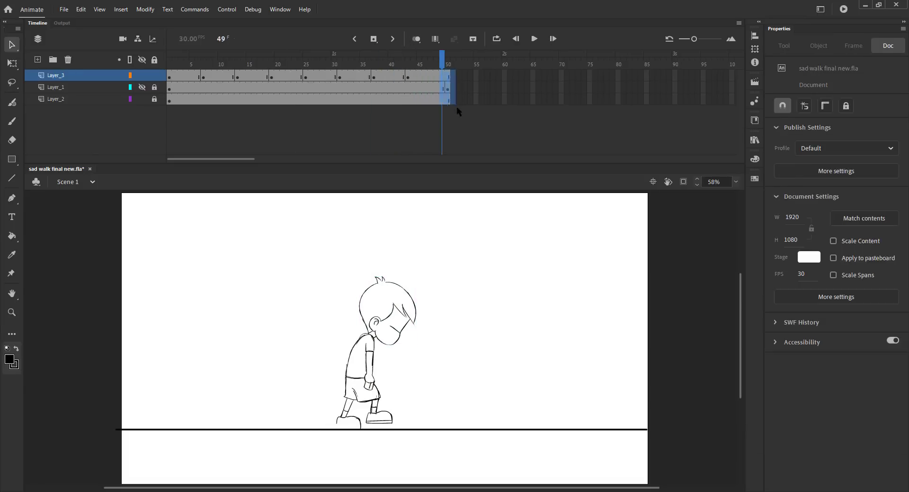
pyautogui.hotkey('shift', 'F5')
pyautogui.hotkey('ctrl', 'Return')
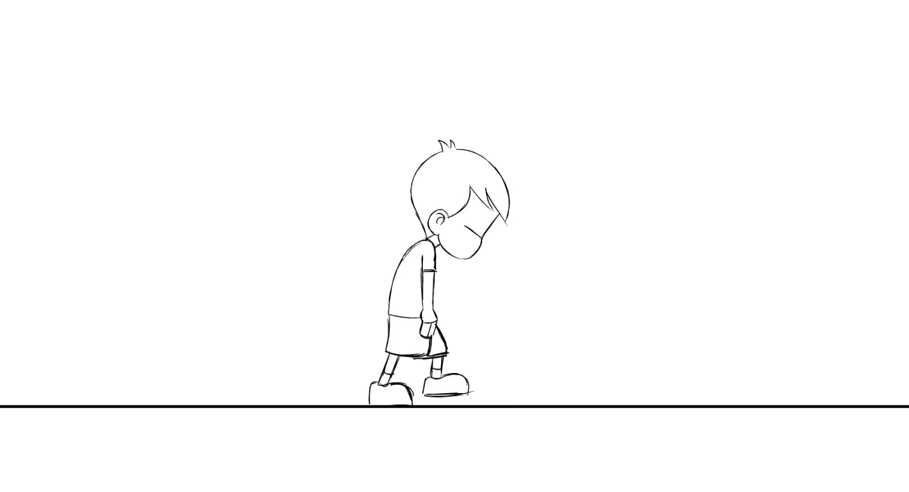